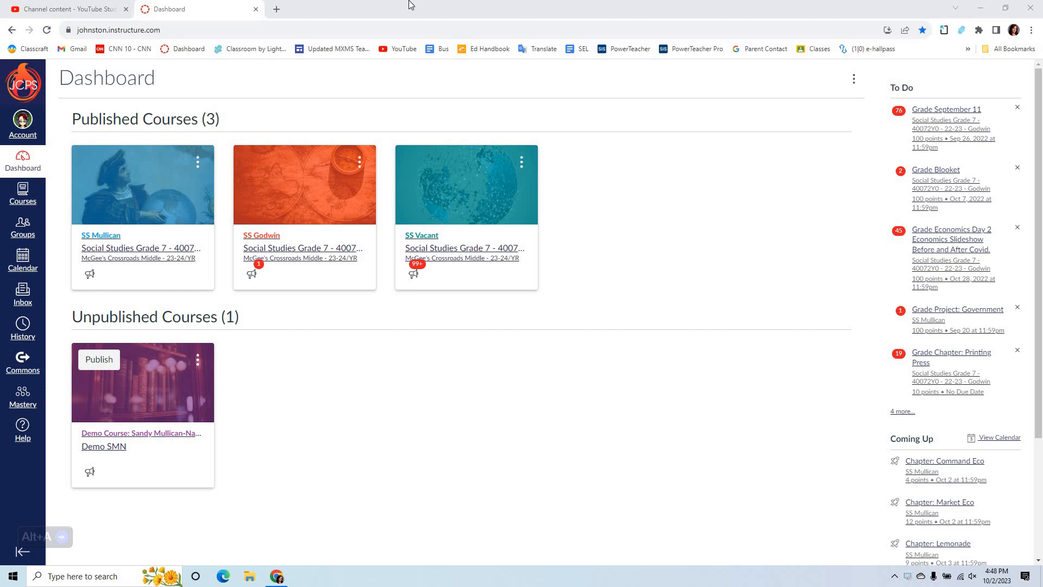
Step: Open the unpublished Demo SMN course from the dashboard and look over its home page
{"action": "left_click", "coordinate": [133, 435]}
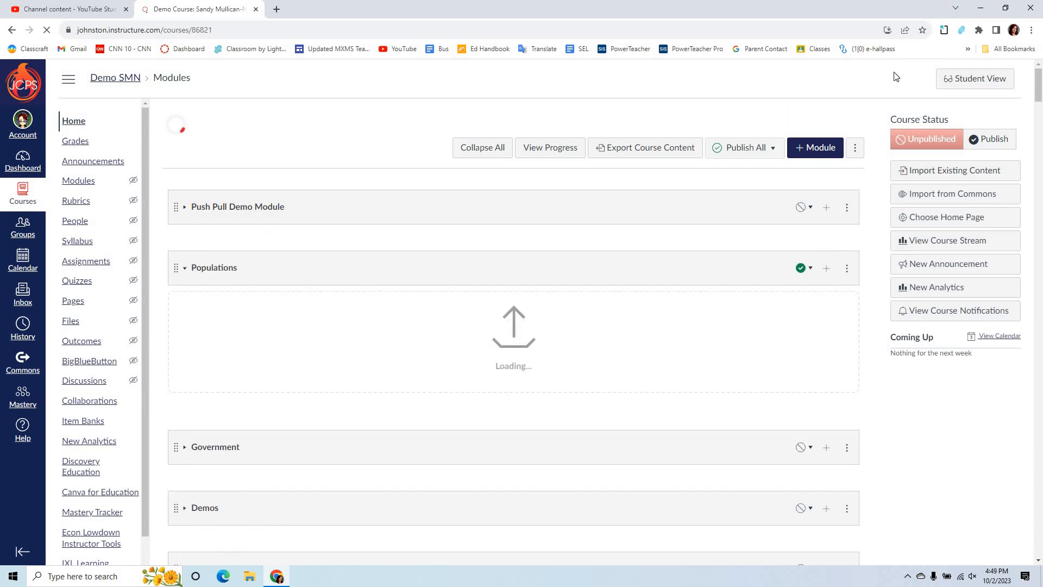
{"action": "scroll", "coordinate": [896, 77], "scroll_direction": "down", "scroll_amount": 2}
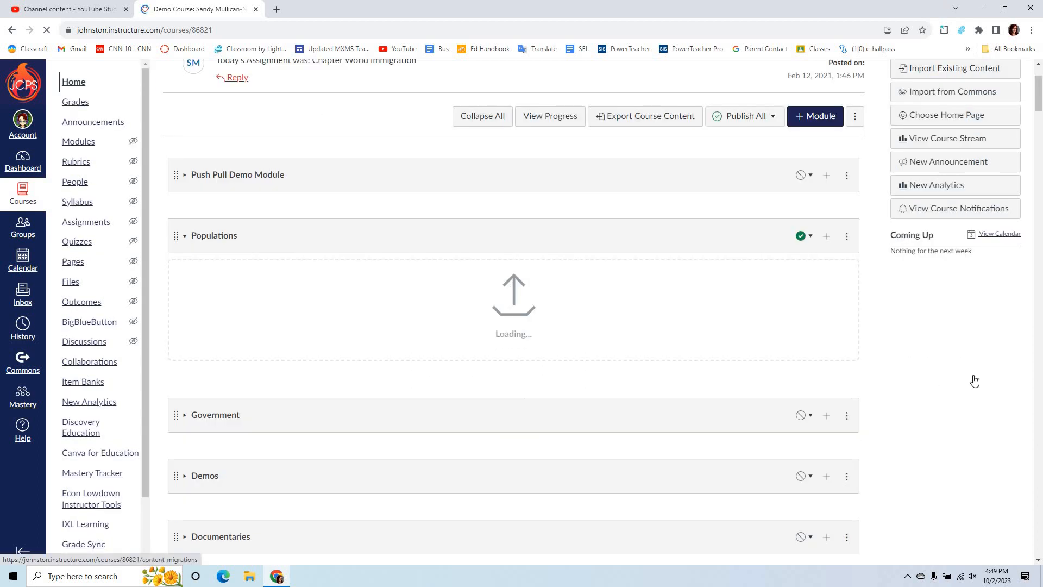
{"action": "scroll", "coordinate": [954, 380], "scroll_direction": "down", "scroll_amount": 1}
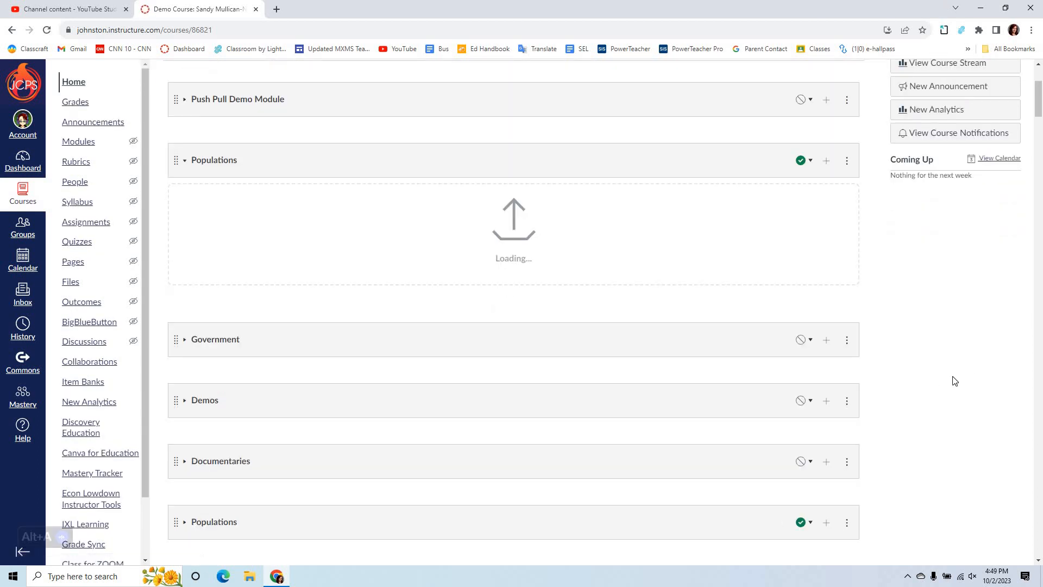
{"action": "scroll", "coordinate": [954, 381], "scroll_direction": "up", "scroll_amount": 3}
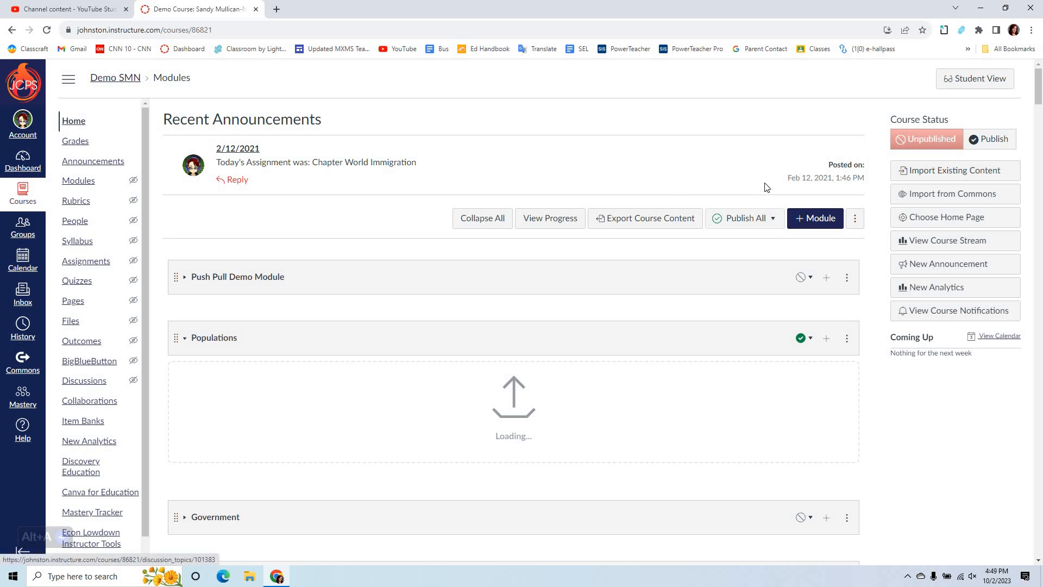
Step: Save Course Modules as the content displayed on the course home page
{"action": "left_click", "coordinate": [939, 217]}
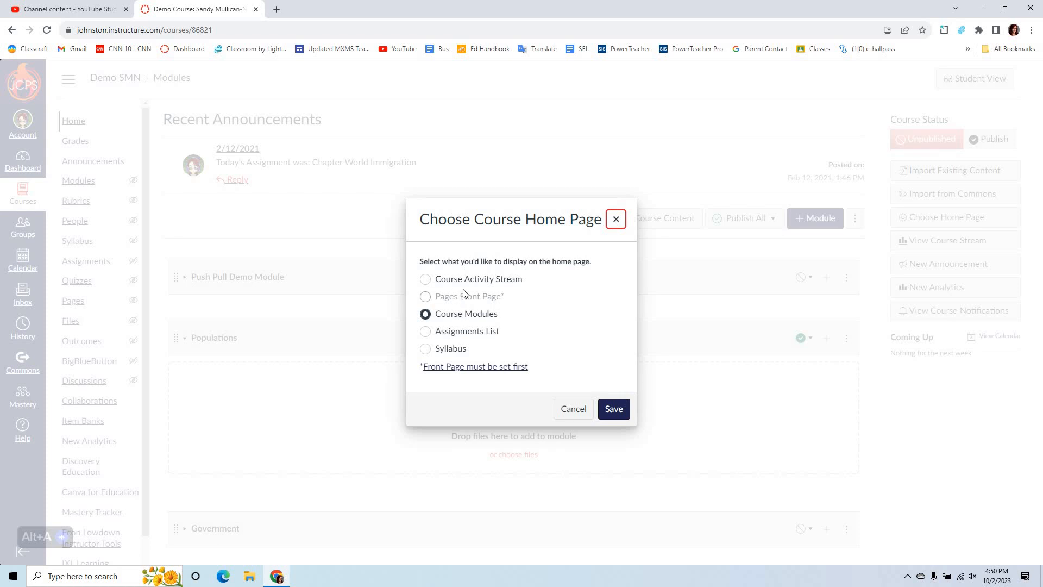
{"action": "left_click", "coordinate": [620, 417]}
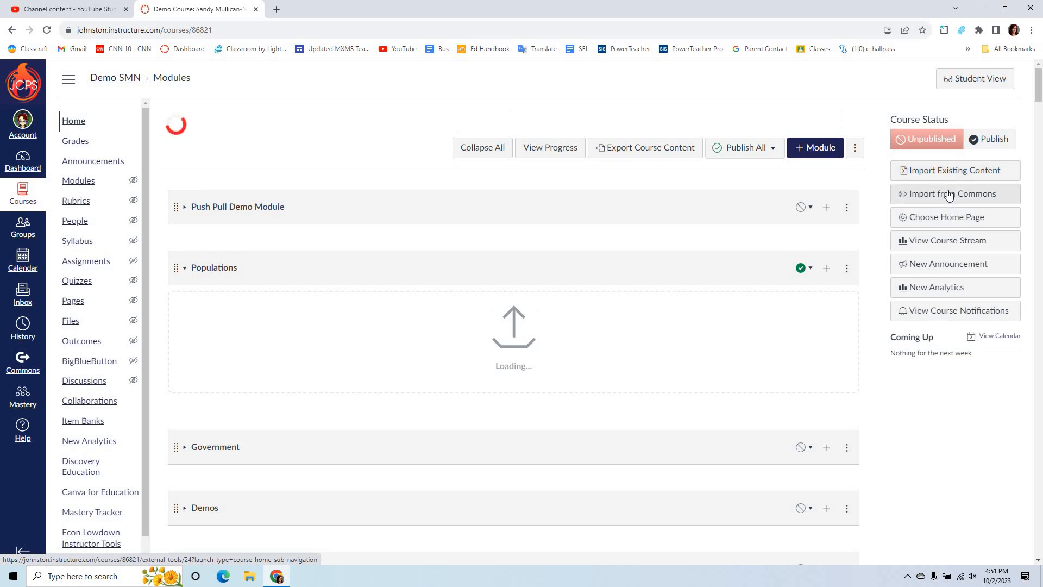
{"action": "scroll", "coordinate": [945, 193], "scroll_direction": "down", "scroll_amount": 2}
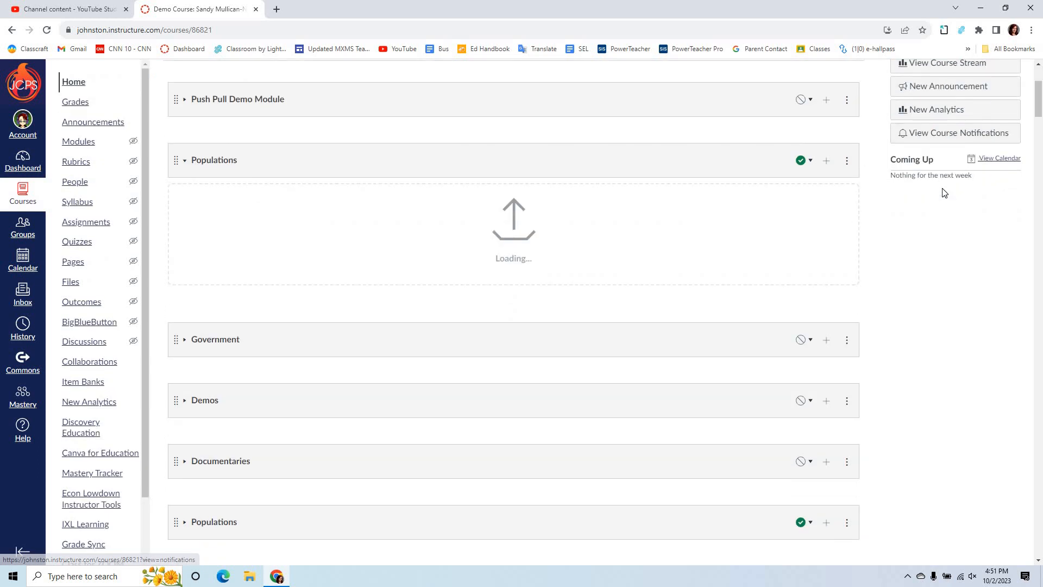
{"action": "scroll", "coordinate": [967, 243], "scroll_direction": "up", "scroll_amount": 3}
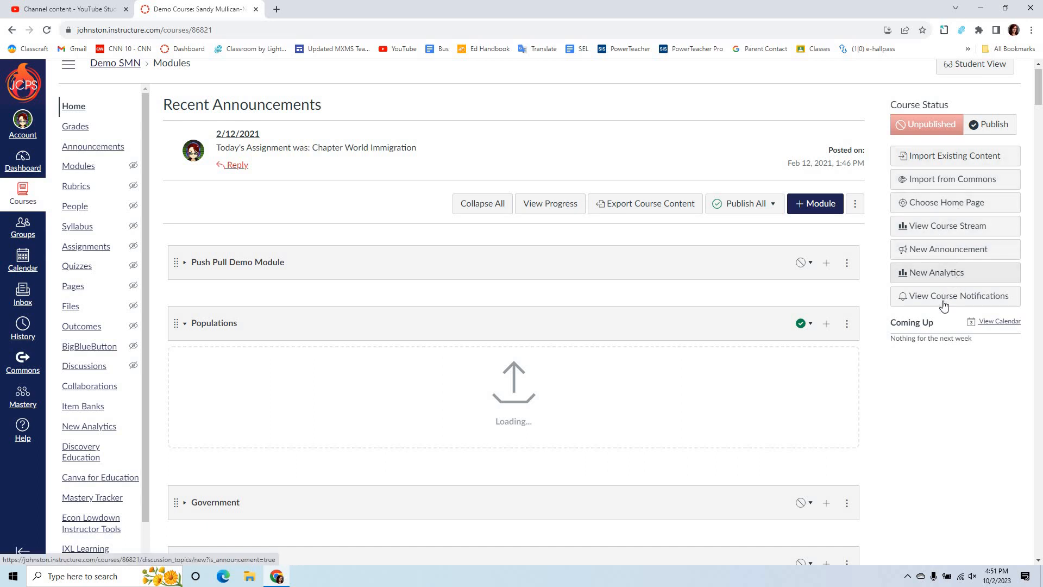
{"action": "scroll", "coordinate": [933, 272], "scroll_direction": "up", "scroll_amount": 1}
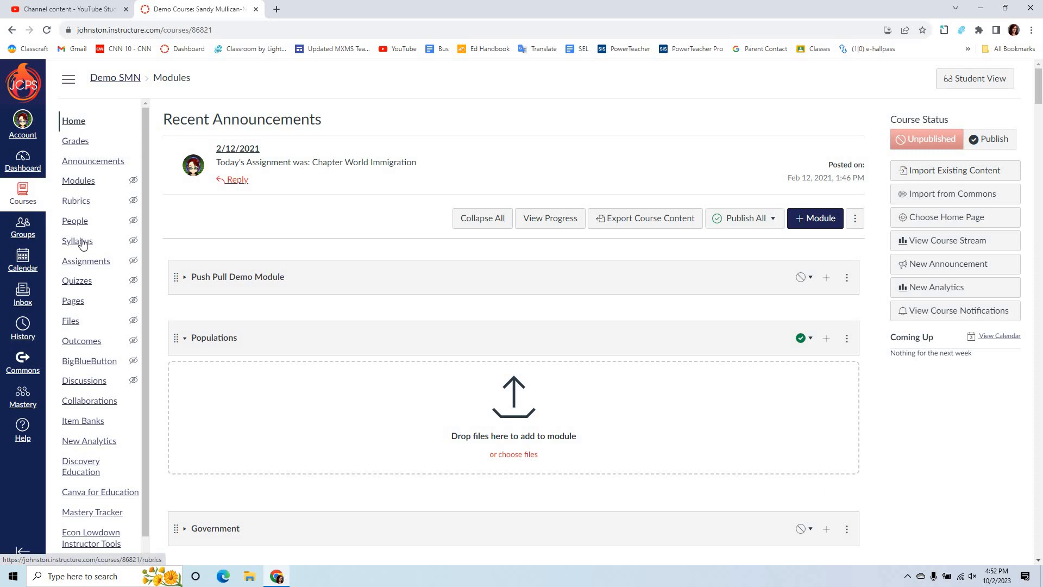
Step: Open the settings of the Demo SMN course
{"action": "scroll", "coordinate": [97, 342], "scroll_direction": "down", "scroll_amount": 2}
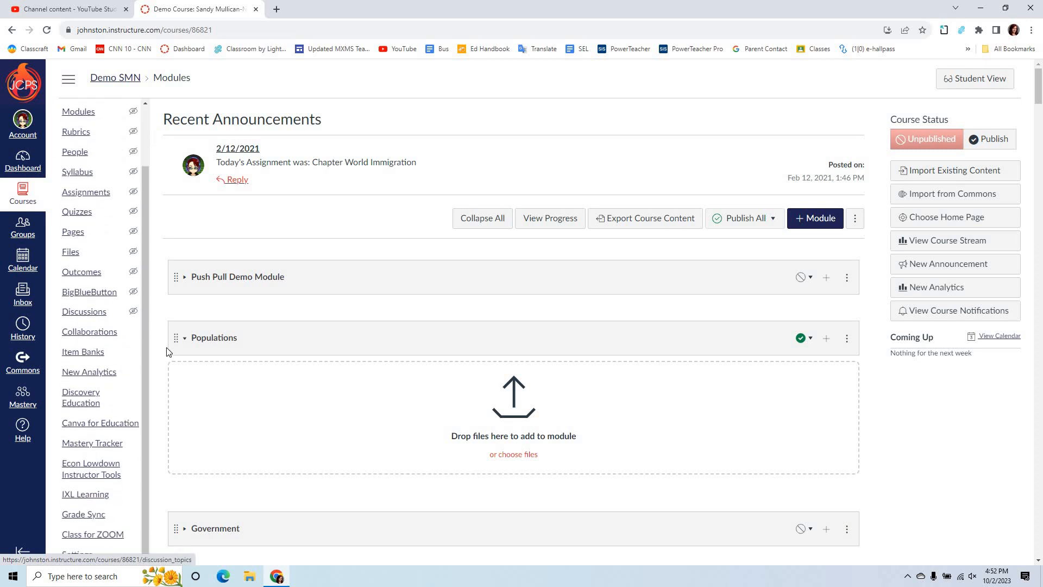
{"action": "scroll", "coordinate": [161, 355], "scroll_direction": "down", "scroll_amount": 1}
{"action": "scroll", "coordinate": [161, 355], "scroll_direction": "down", "scroll_amount": 4}
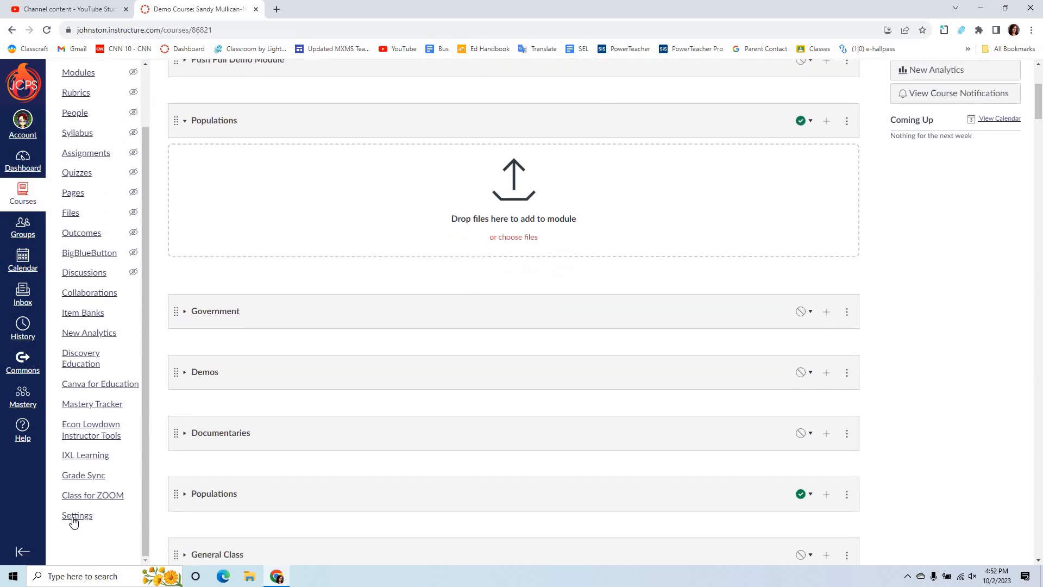
{"action": "left_click", "coordinate": [77, 516]}
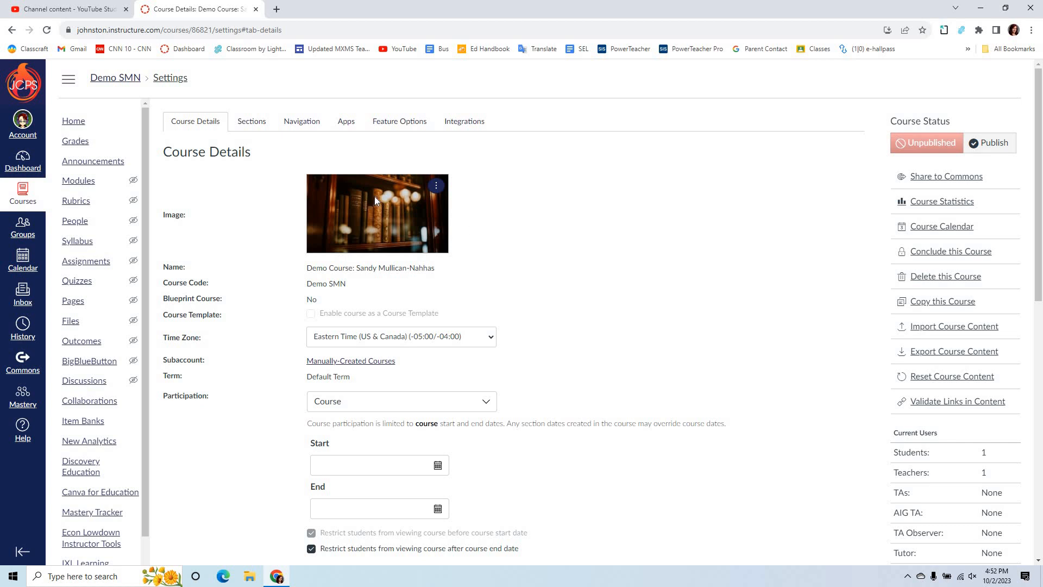
Step: Check the options for choosing or removing the course image and the course template setting
{"action": "left_click", "coordinate": [435, 187]}
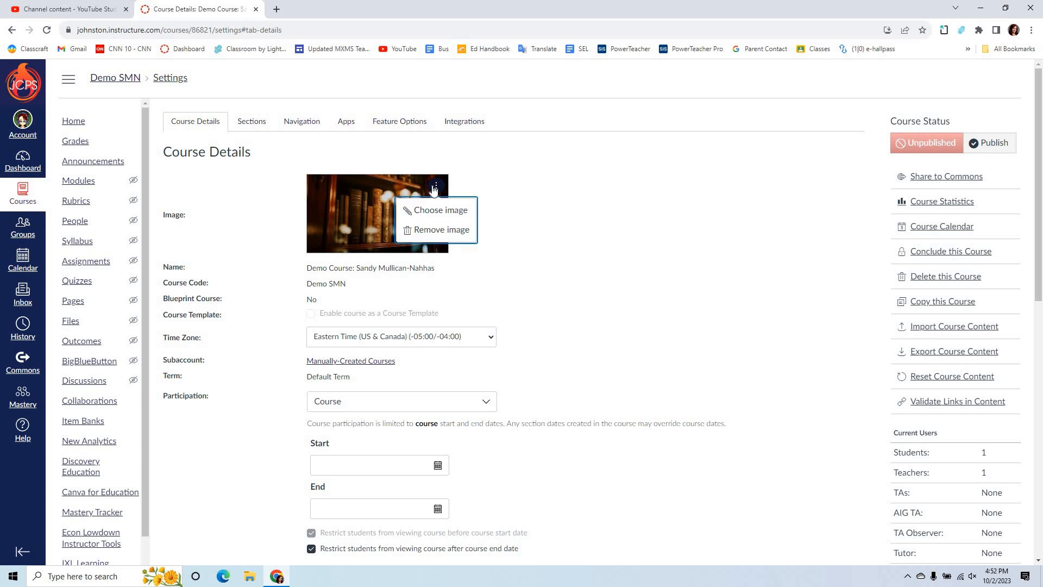
{"action": "left_click", "coordinate": [478, 291]}
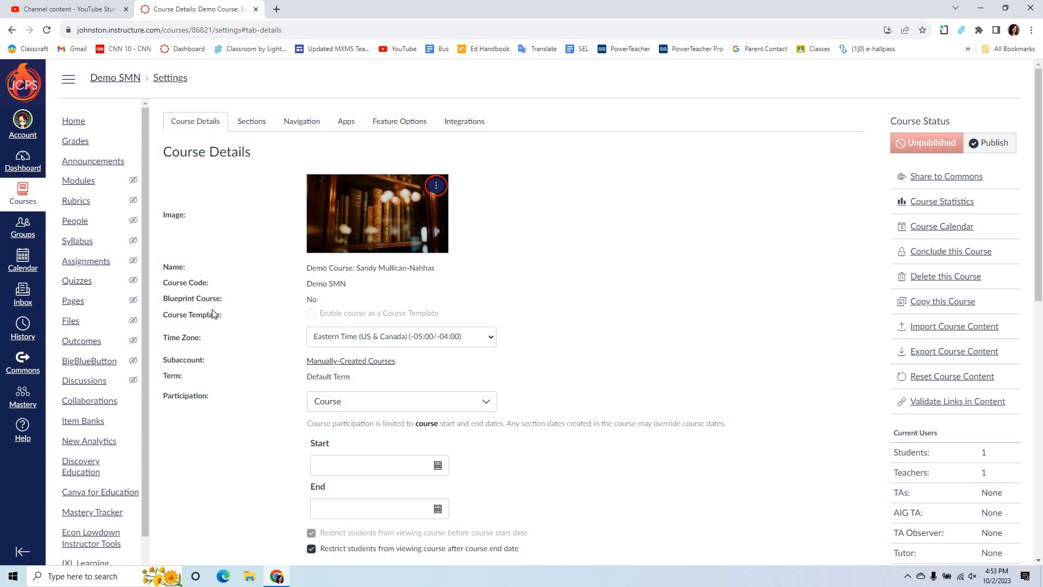
{"action": "left_click", "coordinate": [311, 312]}
Step: Turn off launching SpeedGrader filtered by student group in the course details
{"action": "scroll", "coordinate": [612, 324], "scroll_direction": "down", "scroll_amount": 2}
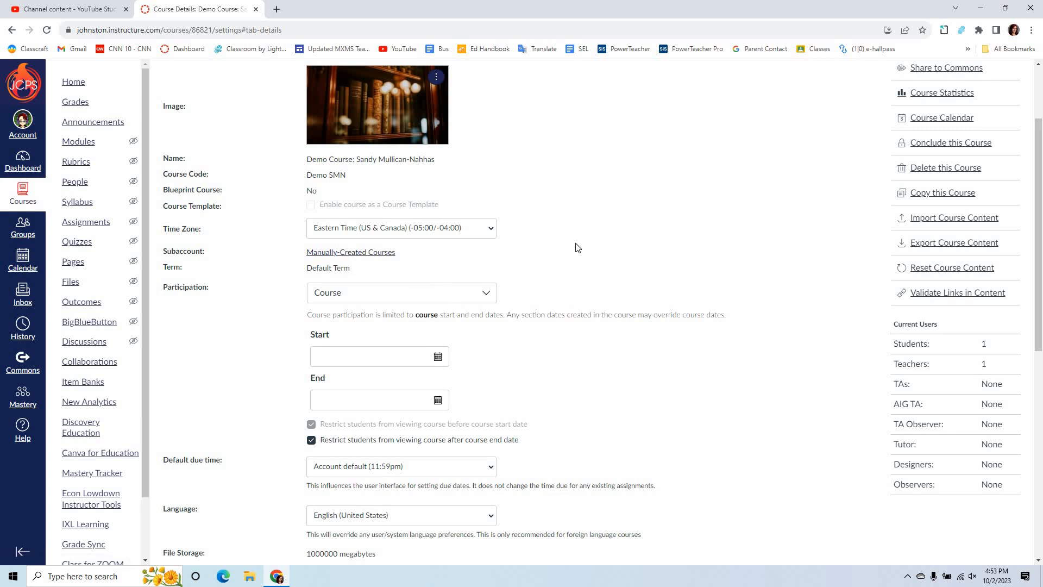
{"action": "scroll", "coordinate": [578, 248], "scroll_direction": "down", "scroll_amount": 2}
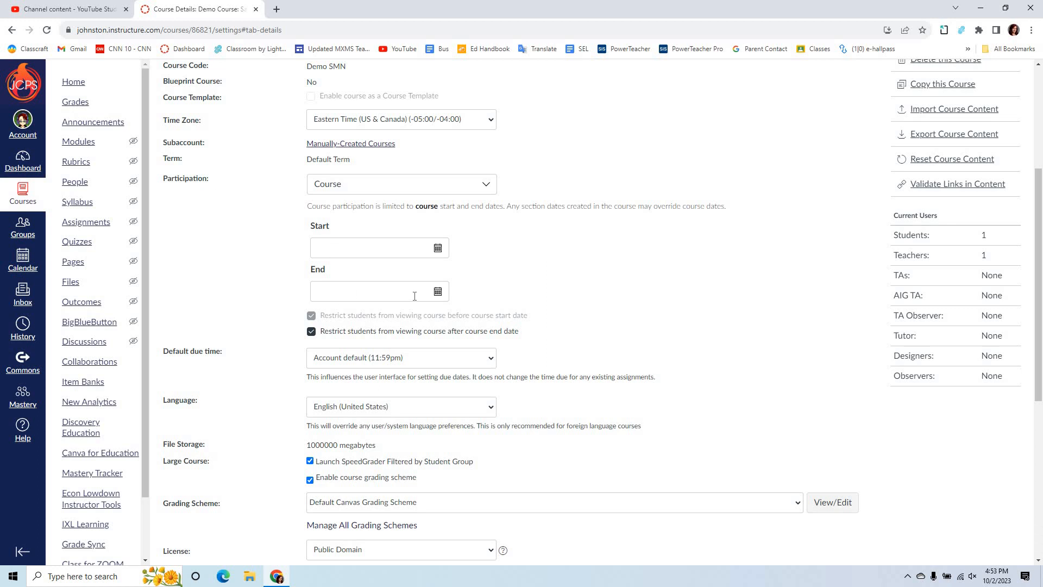
{"action": "scroll", "coordinate": [627, 347], "scroll_direction": "down", "scroll_amount": 2}
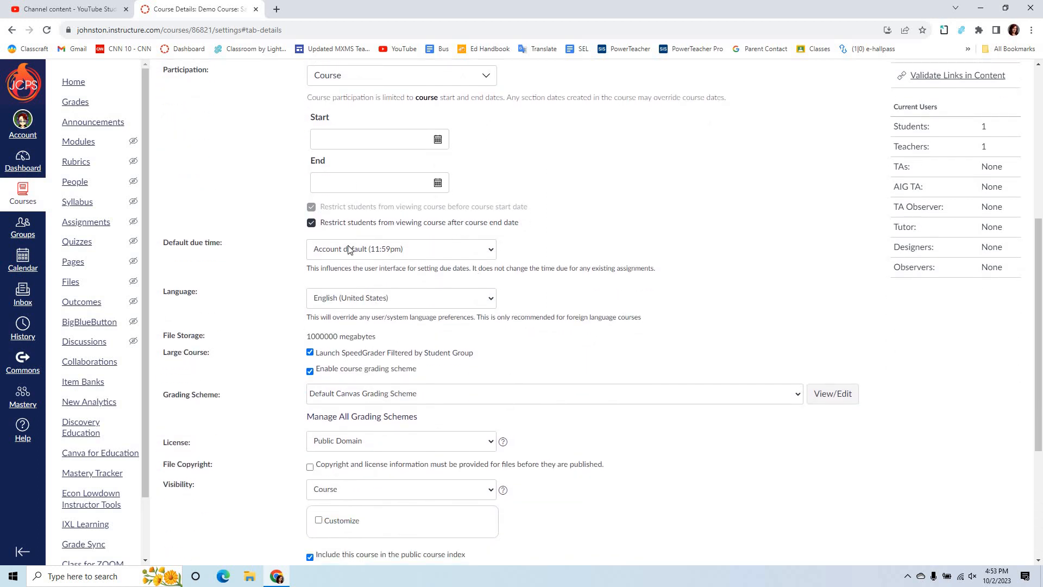
{"action": "scroll", "coordinate": [342, 312], "scroll_direction": "down", "scroll_amount": 1}
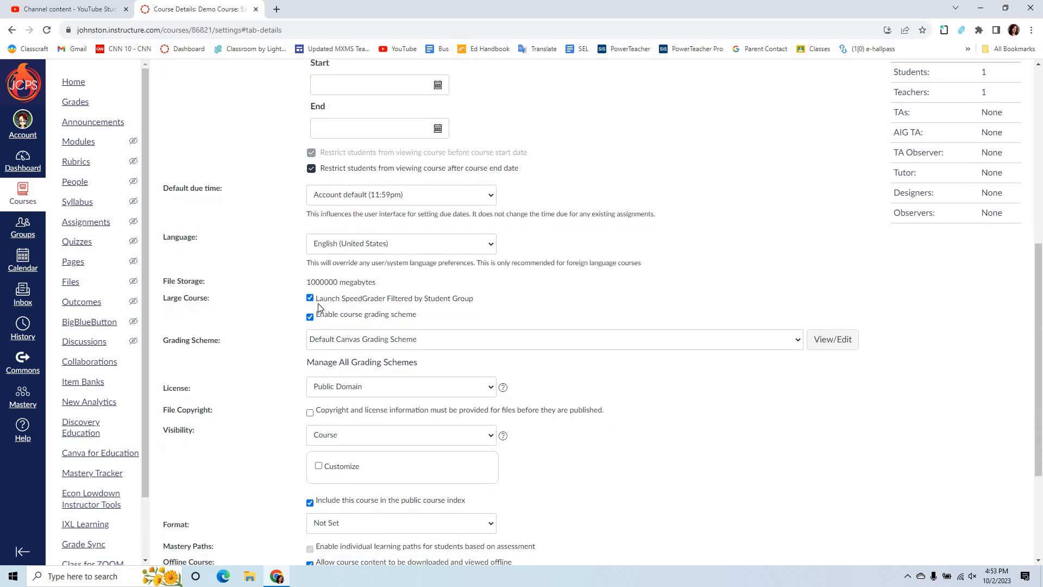
{"action": "left_click", "coordinate": [310, 298]}
Step: View the choices for the course's grading scheme without selecting a different one
{"action": "scroll", "coordinate": [521, 263], "scroll_direction": "down", "scroll_amount": 1}
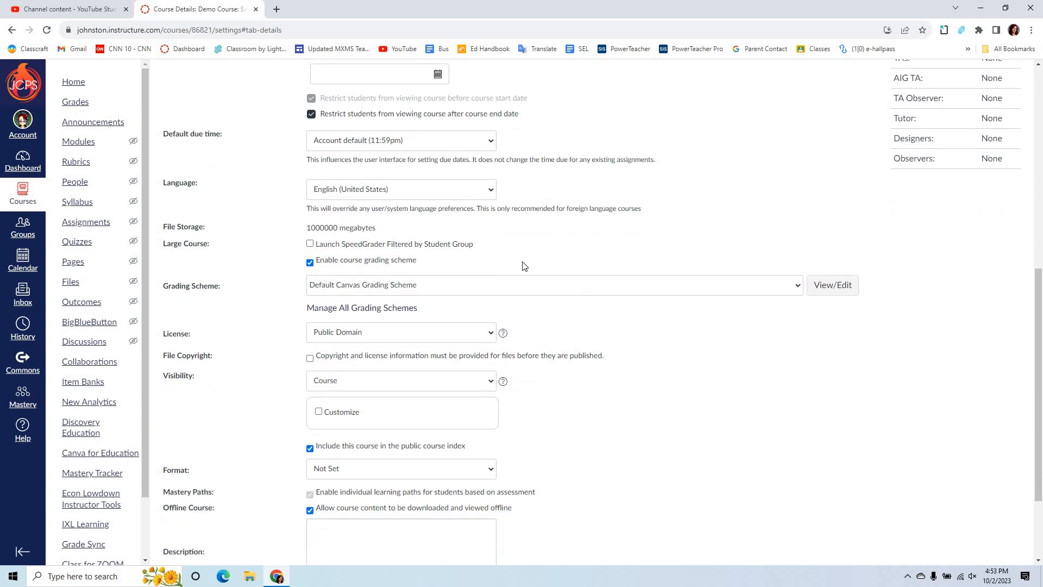
{"action": "left_click", "coordinate": [472, 287]}
{"action": "left_click", "coordinate": [472, 286]}
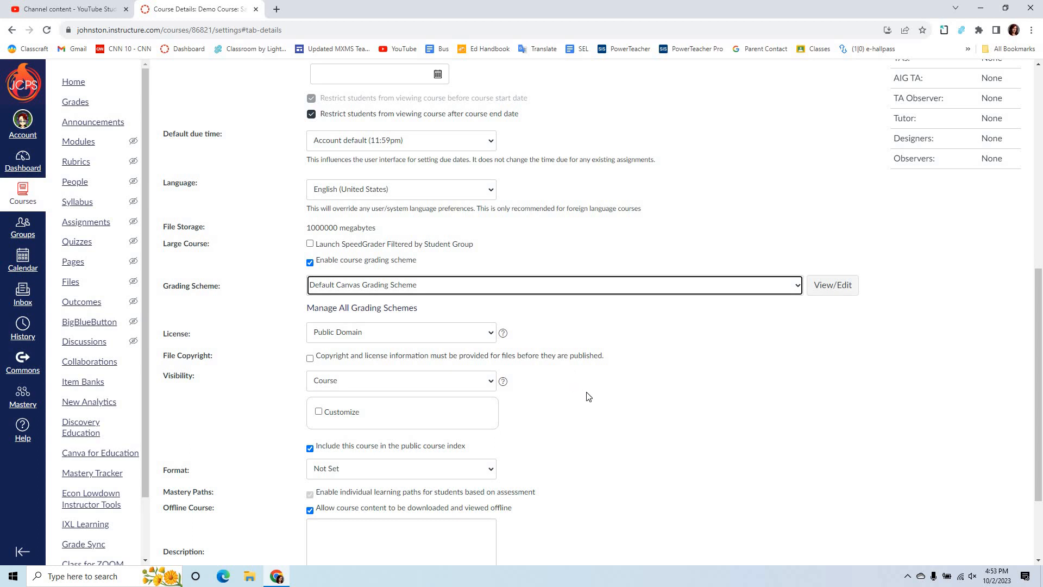
Step: Try customizing the course visibility separately for Syllabus and Files
{"action": "scroll", "coordinate": [588, 396], "scroll_direction": "down", "scroll_amount": 1}
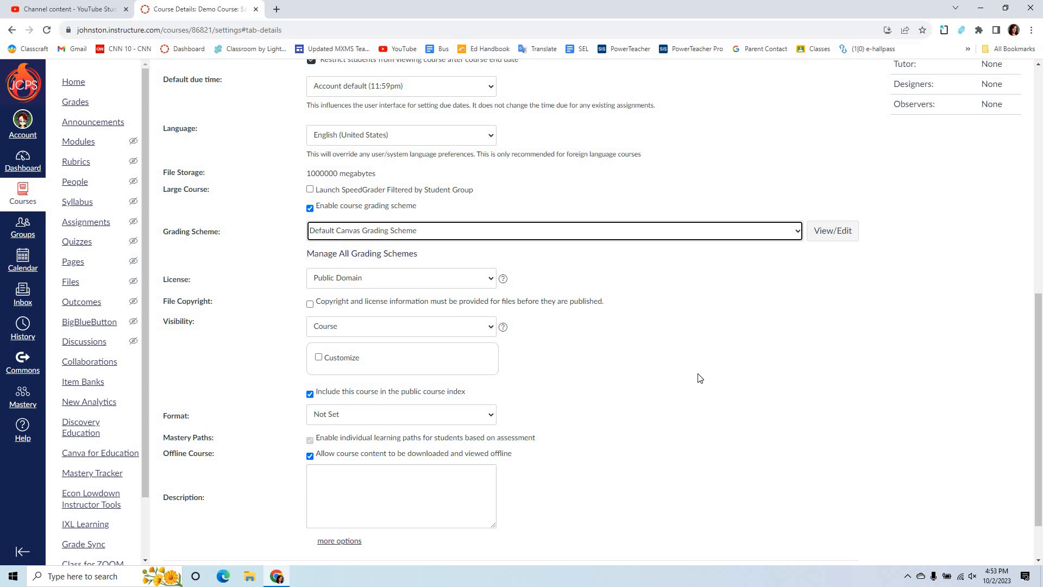
{"action": "scroll", "coordinate": [699, 378], "scroll_direction": "down", "scroll_amount": 1}
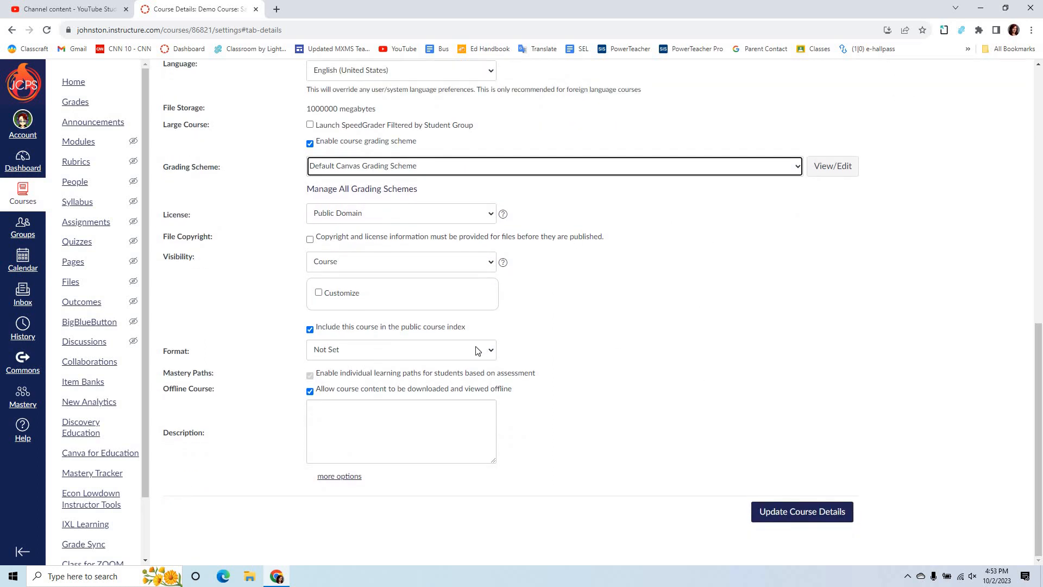
{"action": "left_click", "coordinate": [319, 294]}
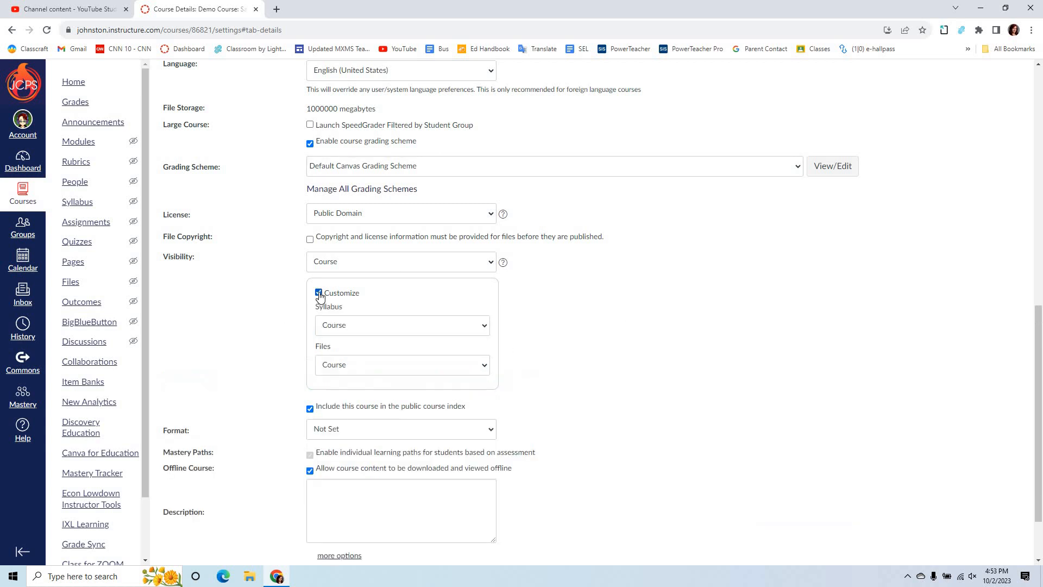
{"action": "left_click", "coordinate": [338, 331]}
{"action": "left_click", "coordinate": [337, 330]}
{"action": "left_click", "coordinate": [319, 294]}
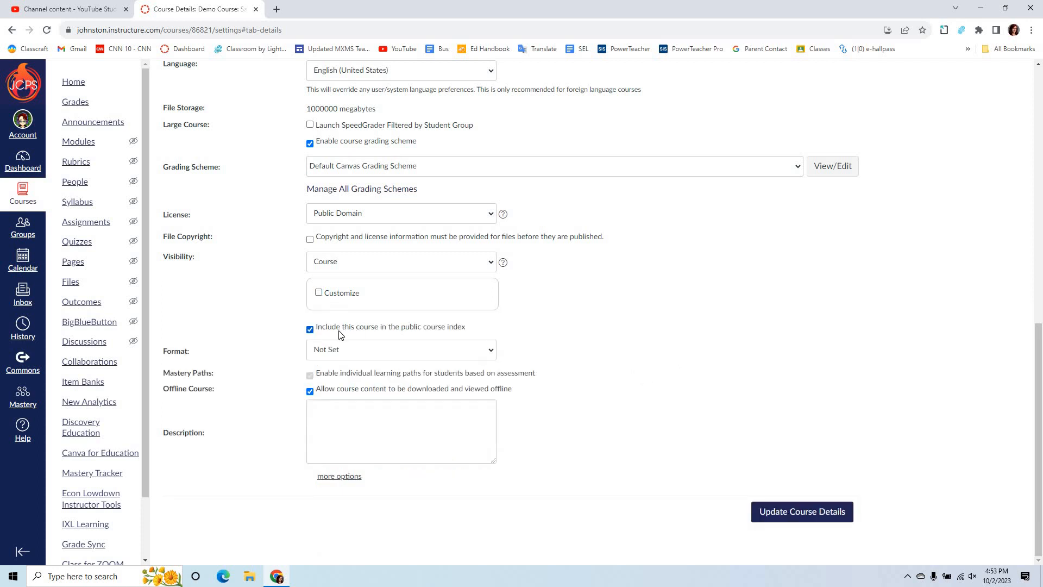
Step: View the available course format choices without selecting a different one
{"action": "left_click", "coordinate": [364, 351]}
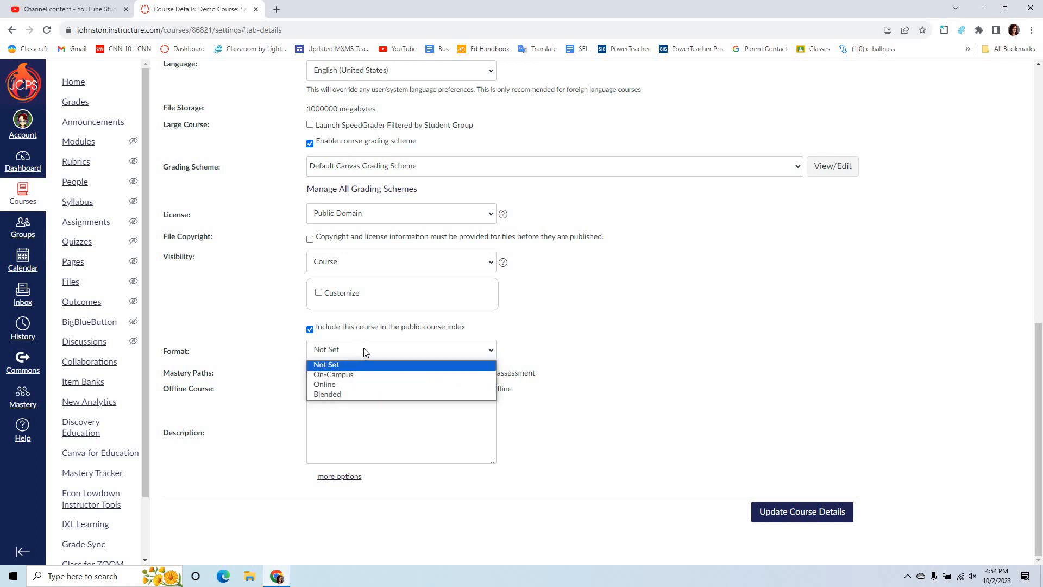
{"action": "left_click", "coordinate": [365, 352]}
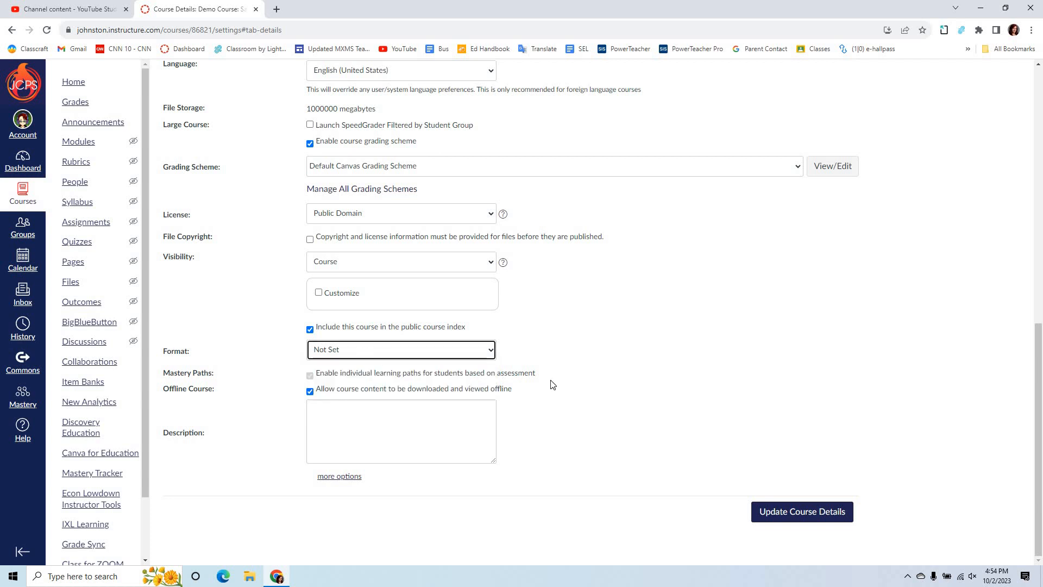
{"action": "left_click", "coordinate": [633, 371]}
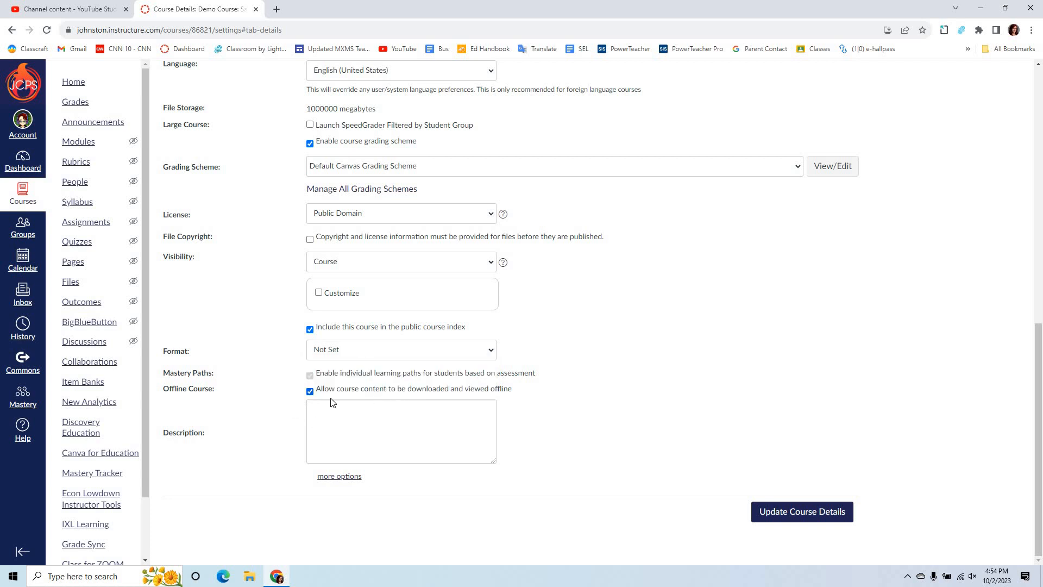
Step: Expand the additional course options, enable student self-enrollment by secret URL or code, and add a "Join this Course" link to the home page
{"action": "left_click", "coordinate": [343, 478]}
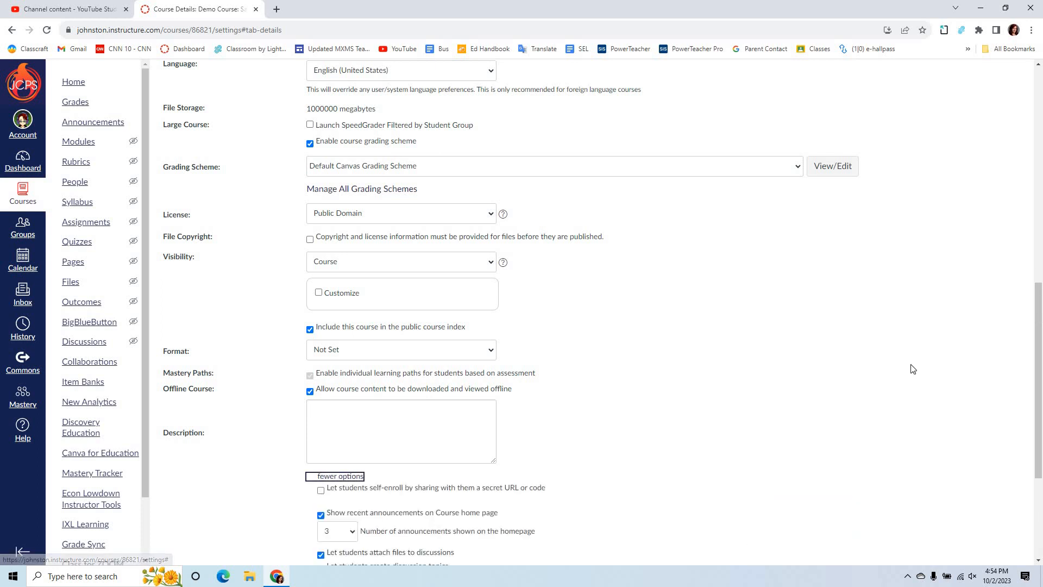
{"action": "scroll", "coordinate": [912, 369], "scroll_direction": "down", "scroll_amount": 2}
{"action": "scroll", "coordinate": [912, 369], "scroll_direction": "down", "scroll_amount": 2}
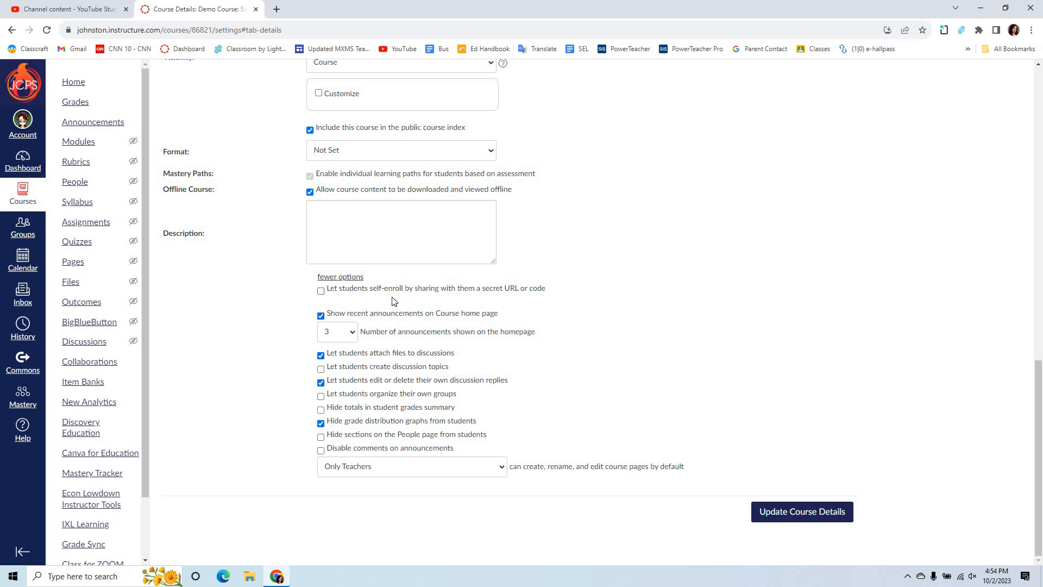
{"action": "left_click", "coordinate": [321, 292]}
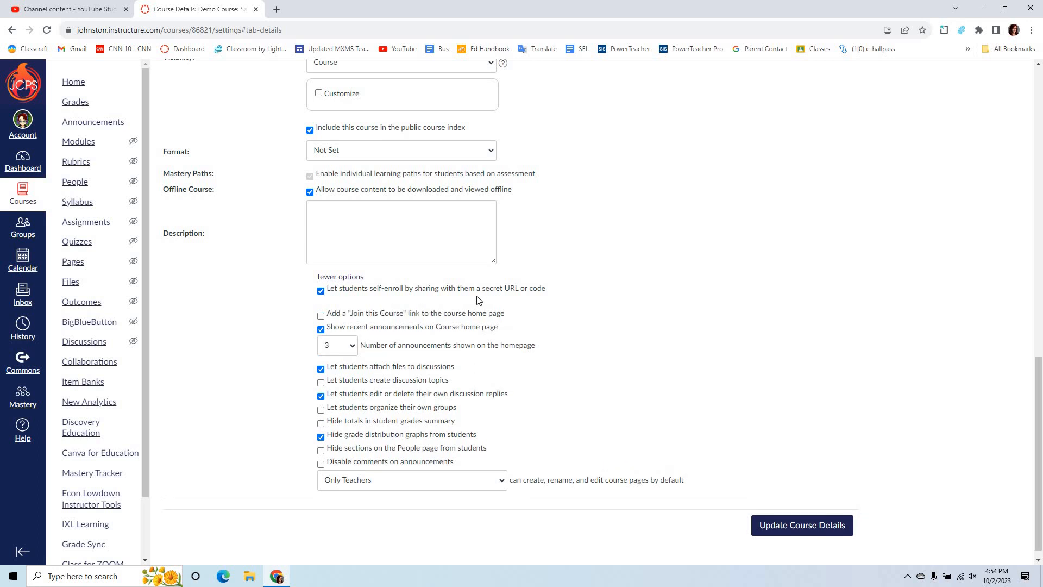
{"action": "scroll", "coordinate": [429, 445], "scroll_direction": "down", "scroll_amount": 1}
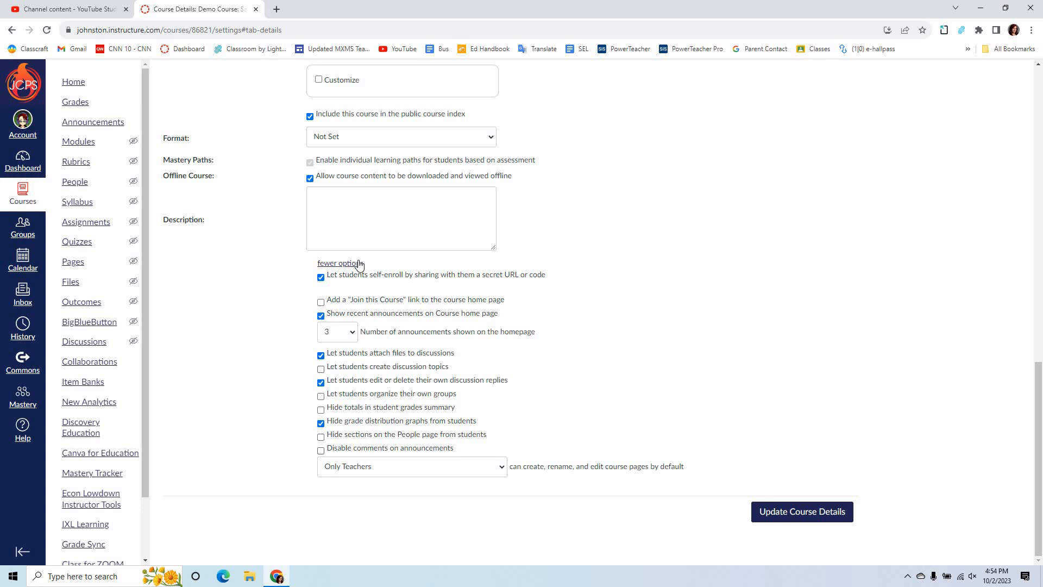
{"action": "left_click", "coordinate": [321, 302]}
Step: Review the course details and save the updated settings
{"action": "scroll", "coordinate": [615, 375], "scroll_direction": "up", "scroll_amount": 6}
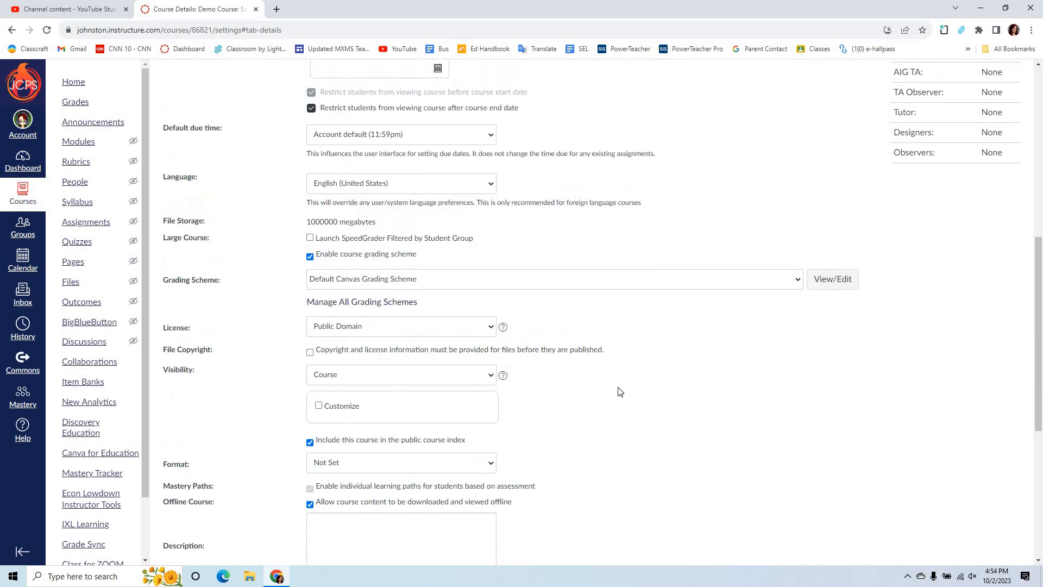
{"action": "scroll", "coordinate": [619, 391], "scroll_direction": "up", "scroll_amount": 2}
{"action": "scroll", "coordinate": [620, 394], "scroll_direction": "down", "scroll_amount": 5}
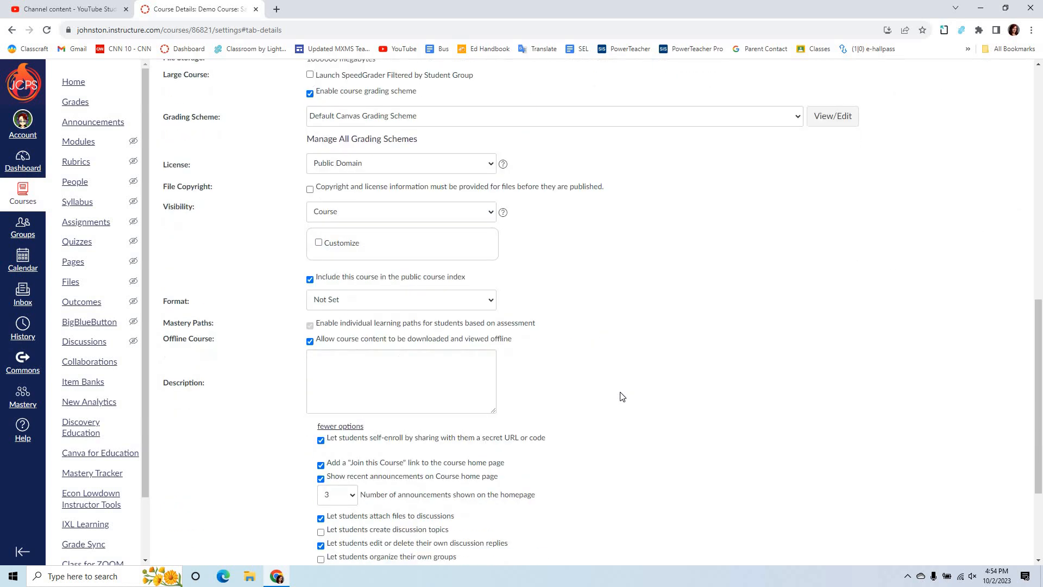
{"action": "scroll", "coordinate": [622, 397], "scroll_direction": "down", "scroll_amount": 3}
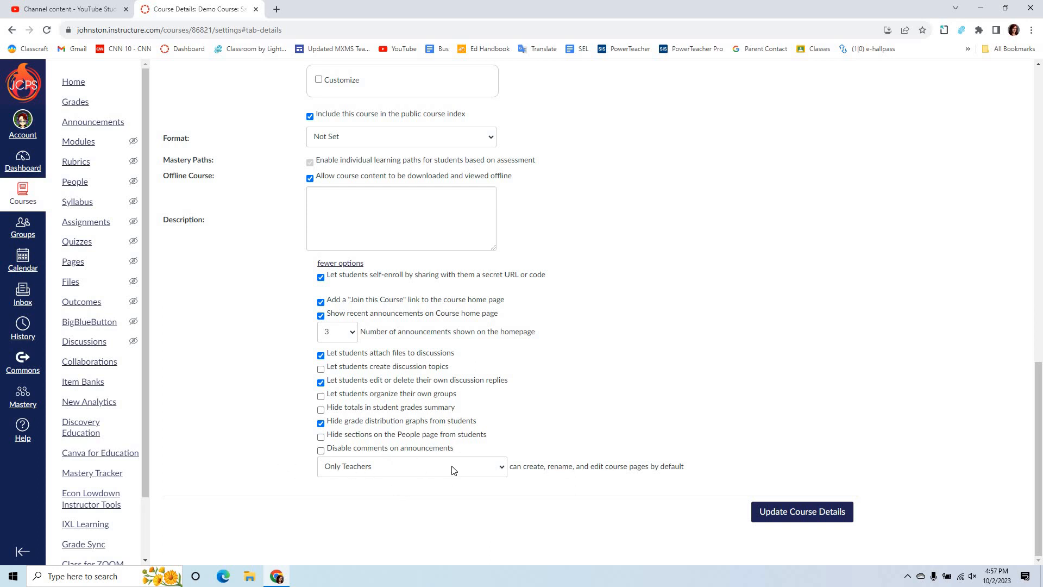
{"action": "left_click", "coordinate": [821, 517]}
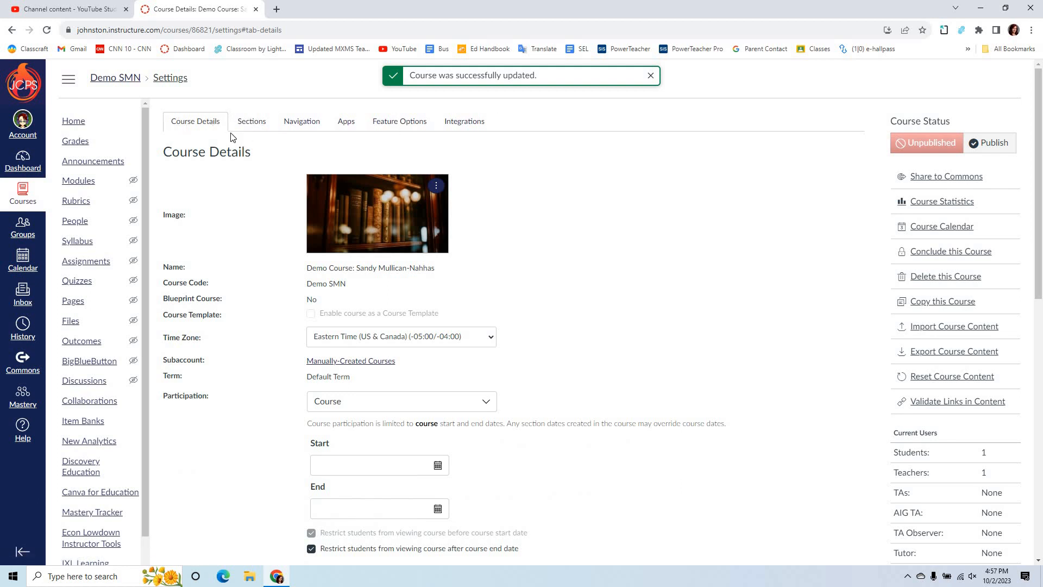
Step: Rename the course section A Day to "1st Block" and update the section
{"action": "left_click", "coordinate": [252, 122]}
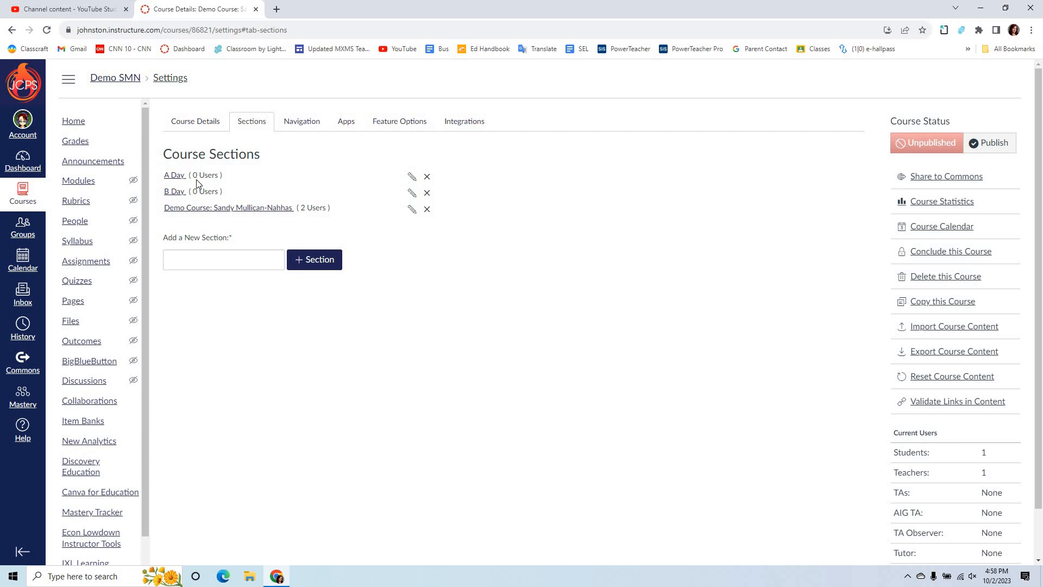
{"action": "left_click_drag", "start_coordinate": [193, 175], "coordinate": [215, 175]}
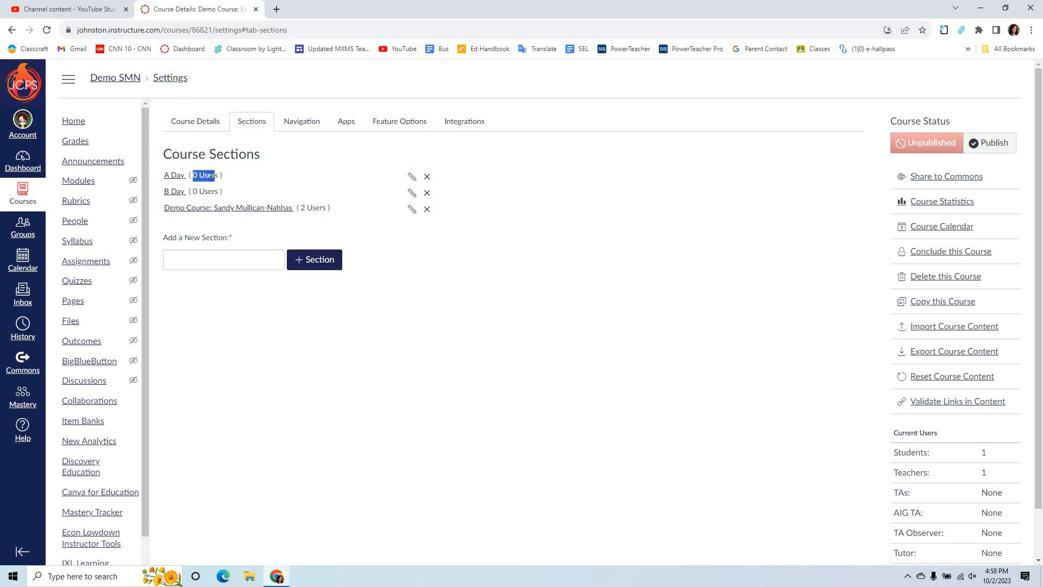
{"action": "left_click", "coordinate": [174, 178]}
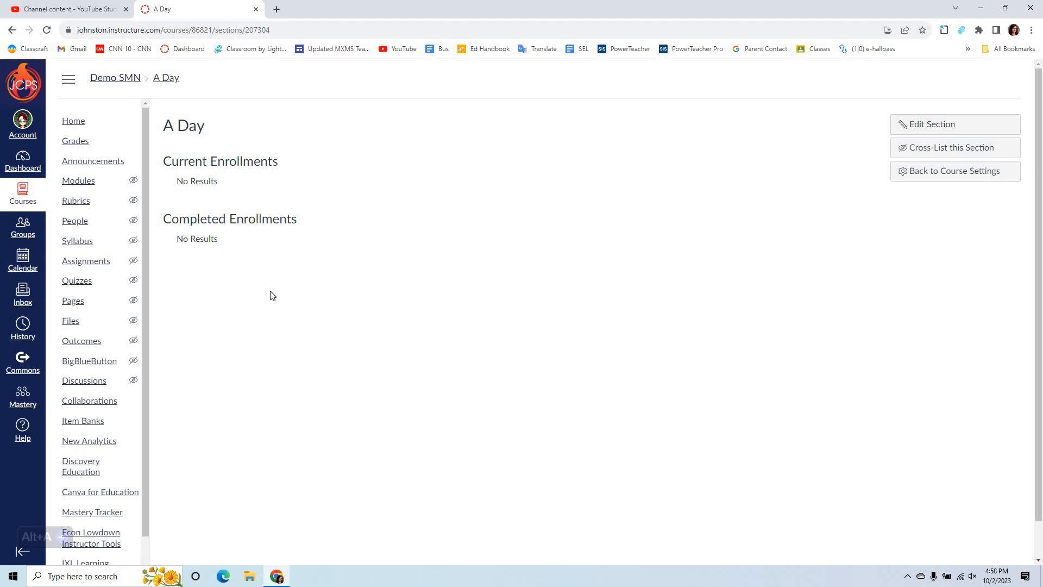
{"action": "left_click", "coordinate": [955, 126]}
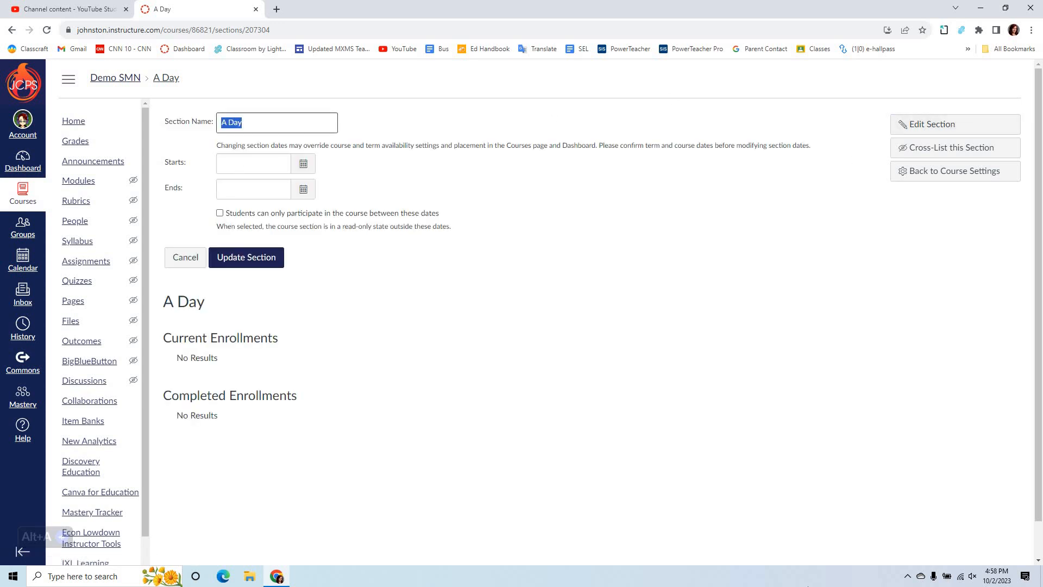
{"action": "type", "text": "1"}
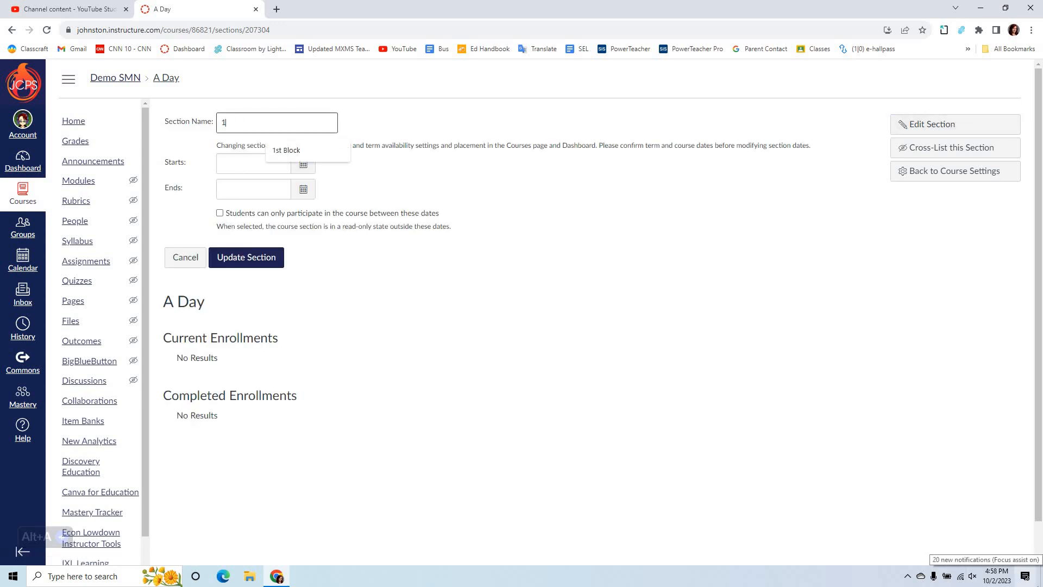
{"action": "type", "text": "st Block"}
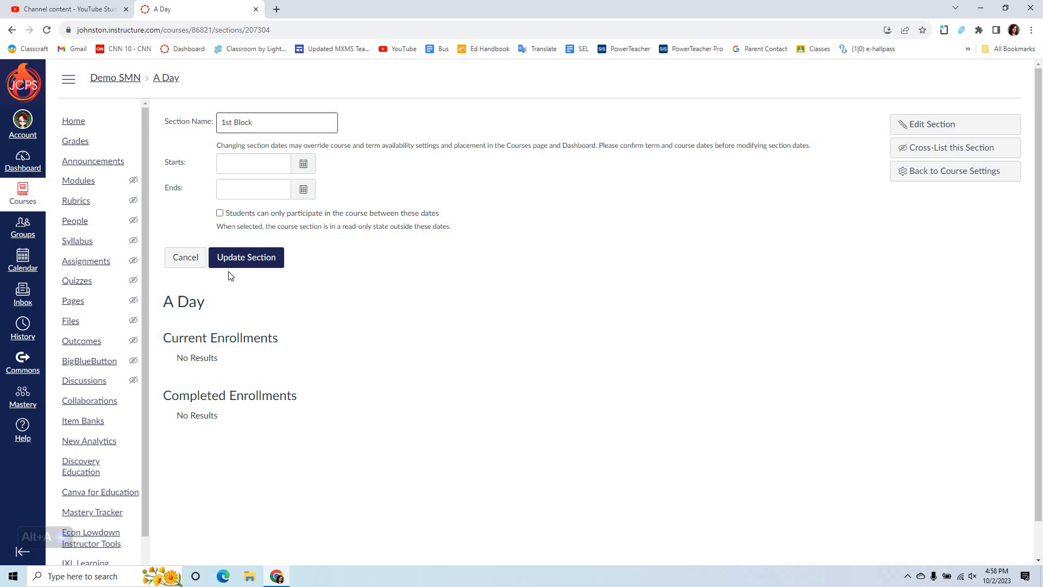
{"action": "left_click", "coordinate": [243, 262]}
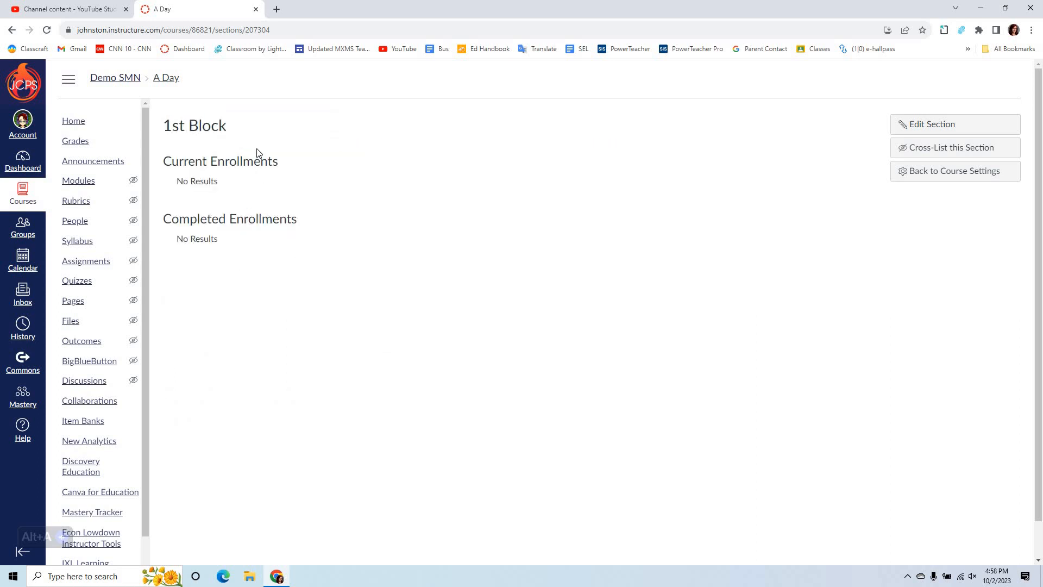
Step: Return to the course sections list and view the B Day section's enrollment page
{"action": "left_click", "coordinate": [951, 176]}
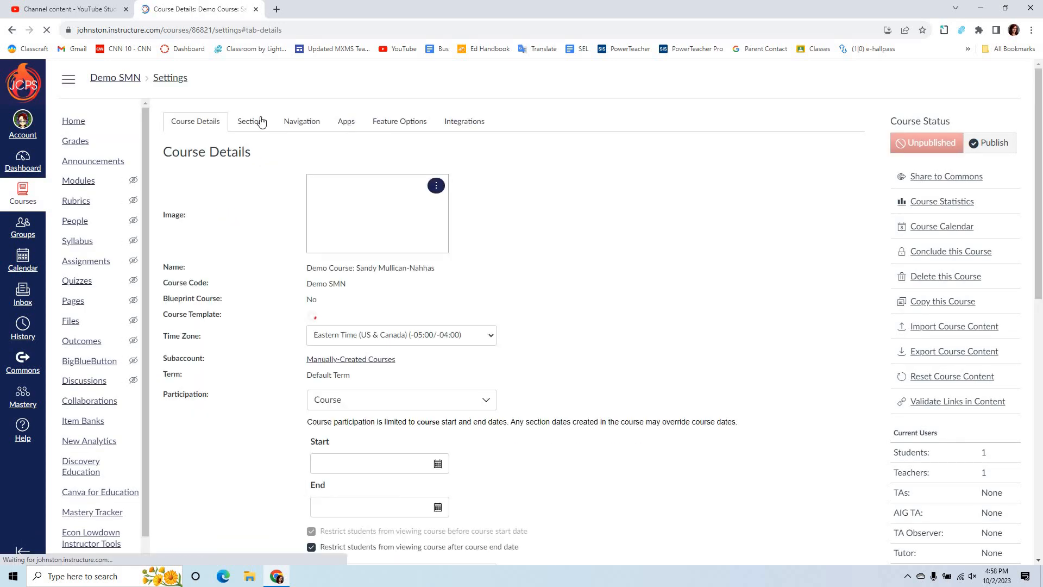
{"action": "left_click", "coordinate": [258, 121]}
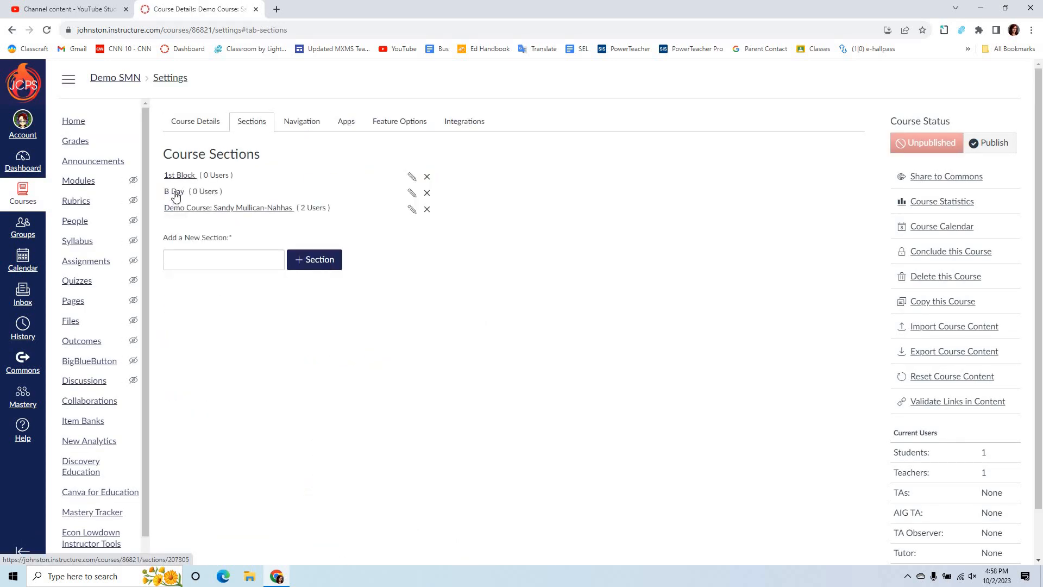
{"action": "left_click", "coordinate": [175, 194]}
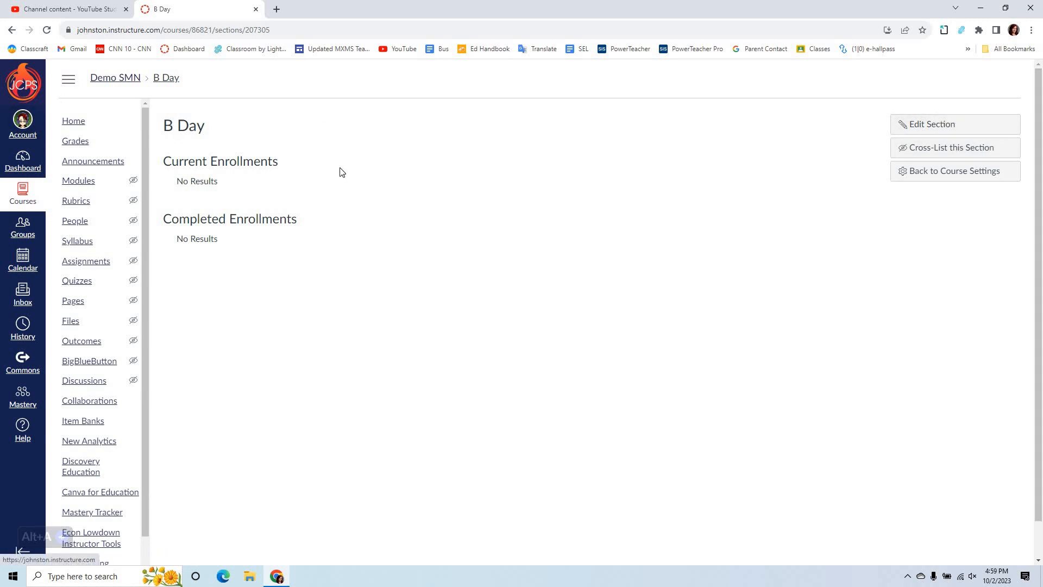
{"action": "left_click", "coordinate": [12, 29]}
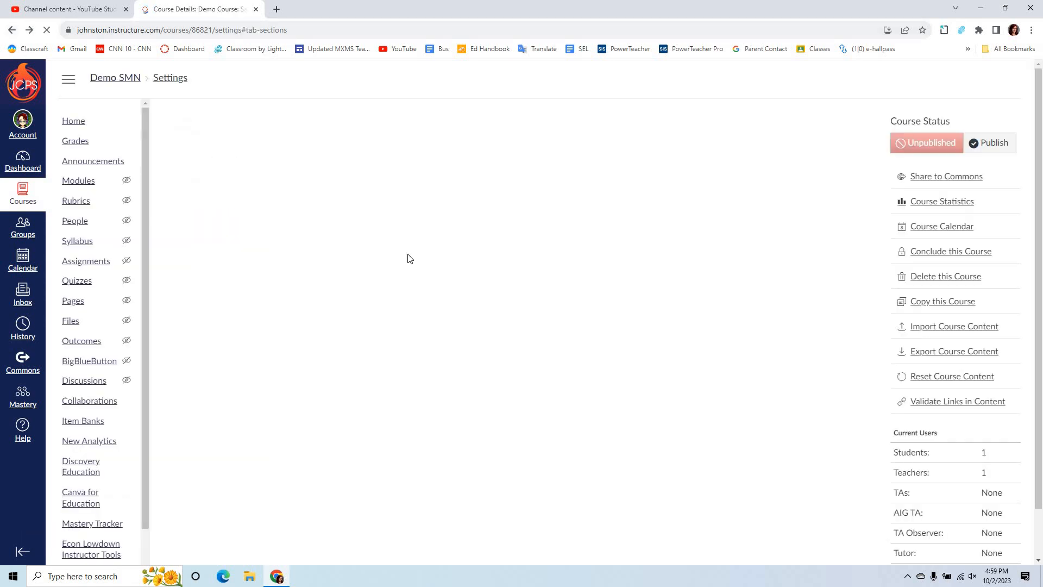
Step: Hide Class for ZOOM, IXL Learning, Econ Lowdown Instructor Tools and Mastery Tracker from the course navigation
{"action": "left_click", "coordinate": [302, 121]}
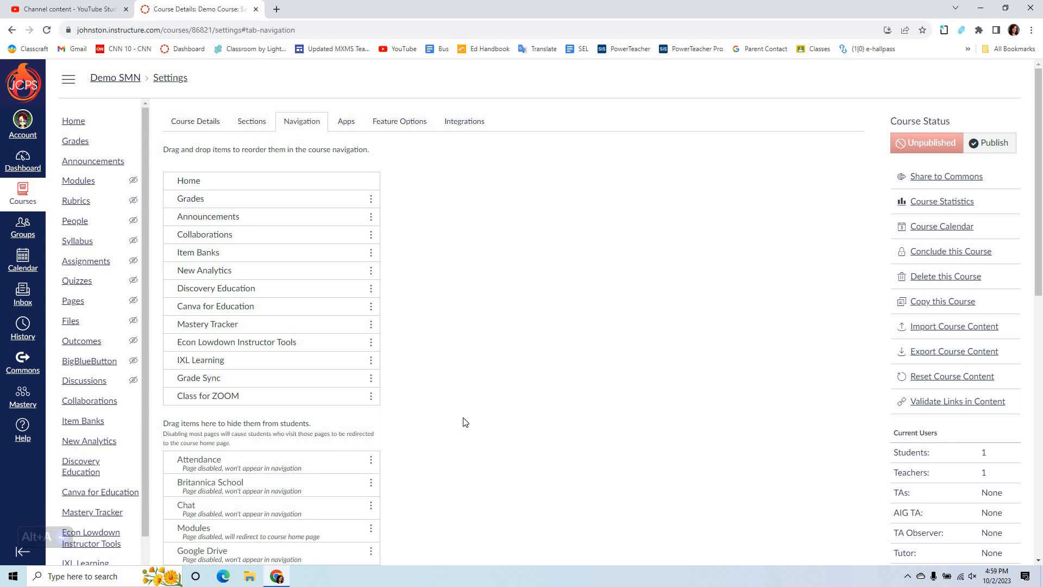
{"action": "scroll", "coordinate": [464, 421], "scroll_direction": "down", "scroll_amount": 1}
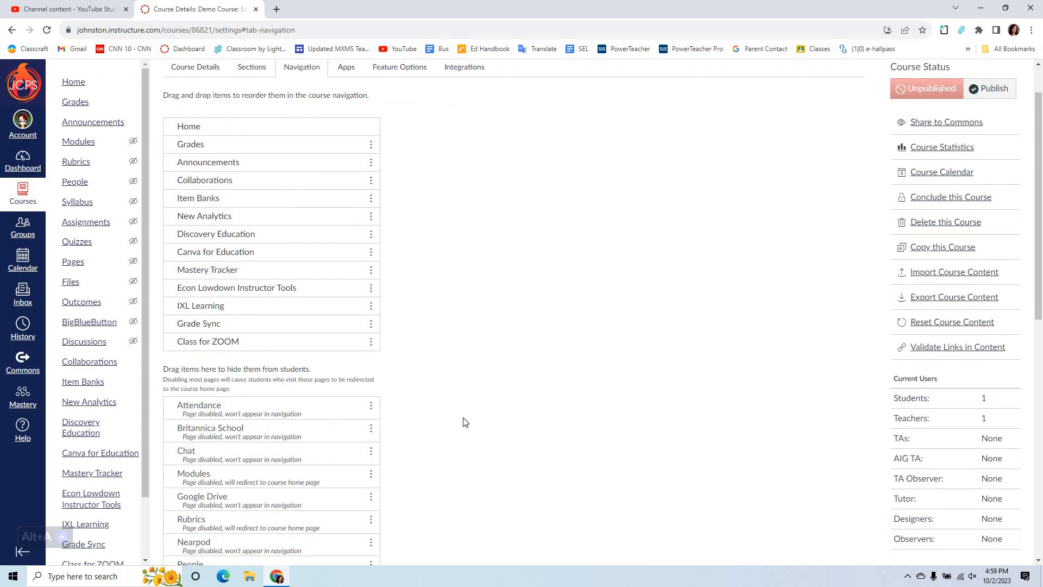
{"action": "scroll", "coordinate": [465, 421], "scroll_direction": "up", "scroll_amount": 1}
{"action": "left_click", "coordinate": [371, 395]}
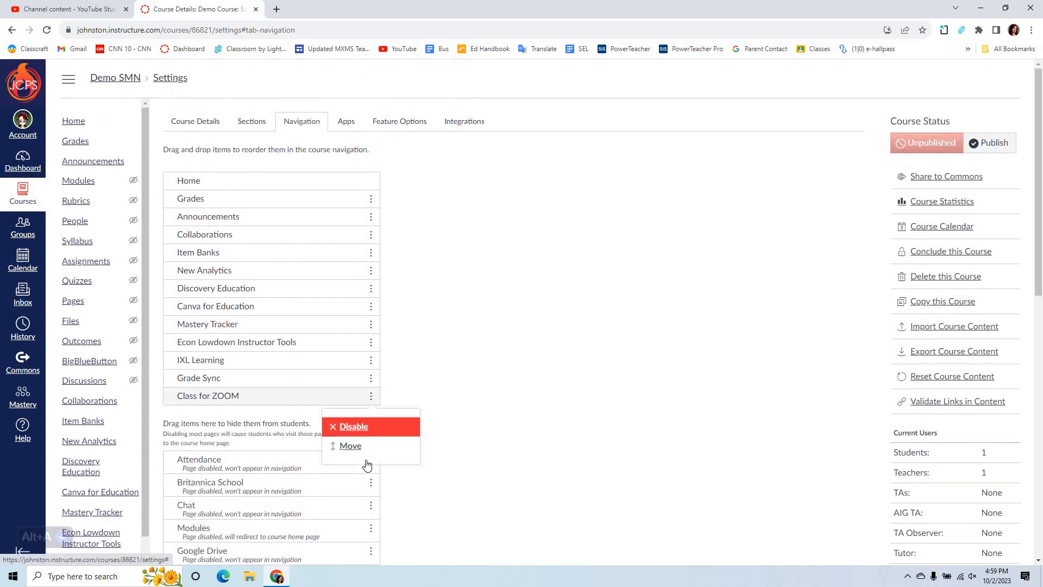
{"action": "left_click", "coordinate": [353, 427]}
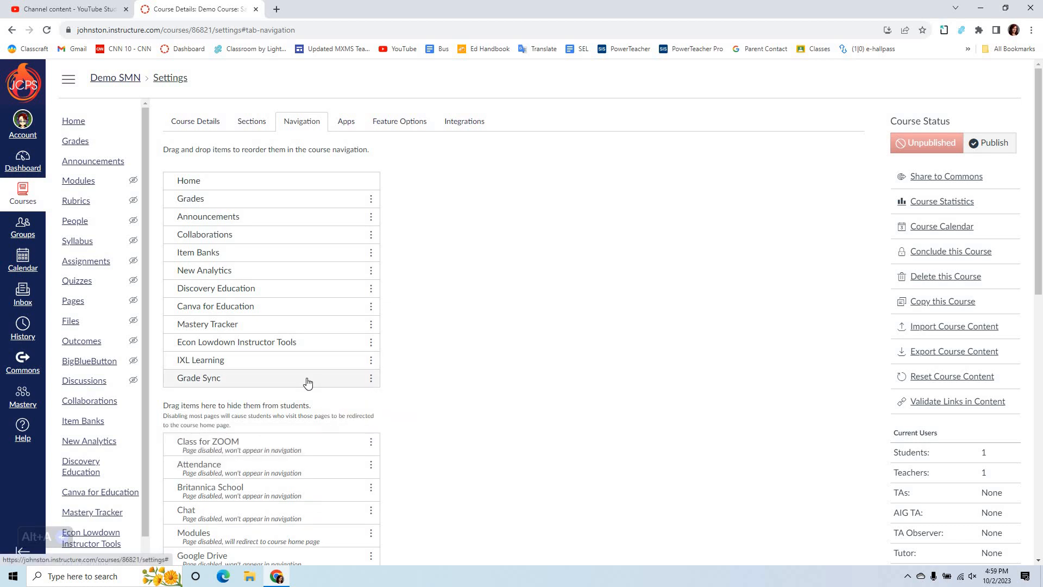
{"action": "left_click", "coordinate": [371, 360]}
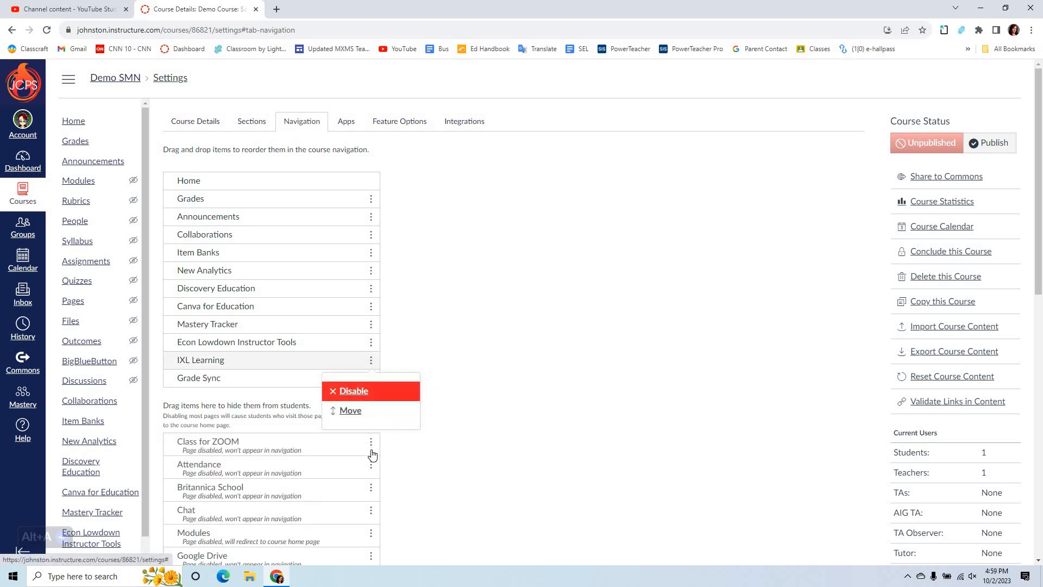
{"action": "left_click_drag", "start_coordinate": [372, 451], "coordinate": [371, 450]}
{"action": "left_click", "coordinate": [371, 360]}
{"action": "left_click_drag", "start_coordinate": [372, 345], "coordinate": [372, 438]}
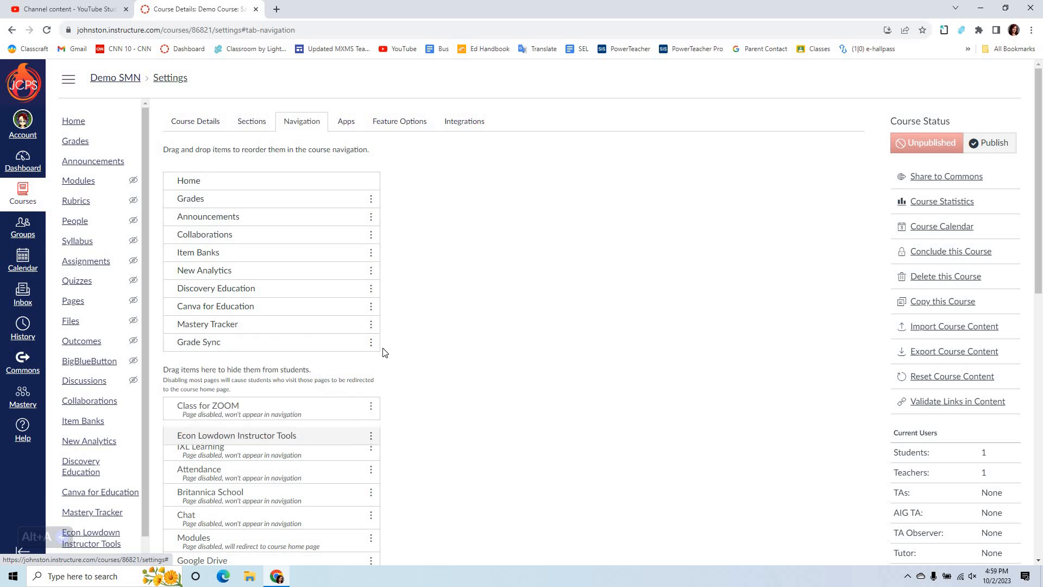
{"action": "left_click_drag", "start_coordinate": [373, 324], "coordinate": [375, 439]}
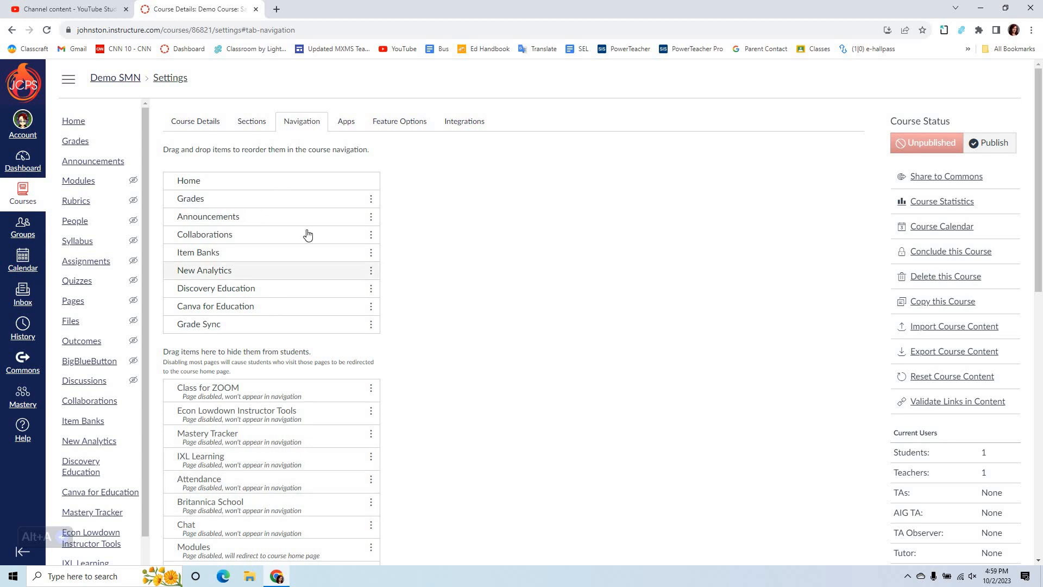
Step: Hide Canva for Education, Discovery Education, New Analytics, Item Banks and Collaborations from the course navigation
{"action": "left_click_drag", "start_coordinate": [371, 306], "coordinate": [373, 403]}
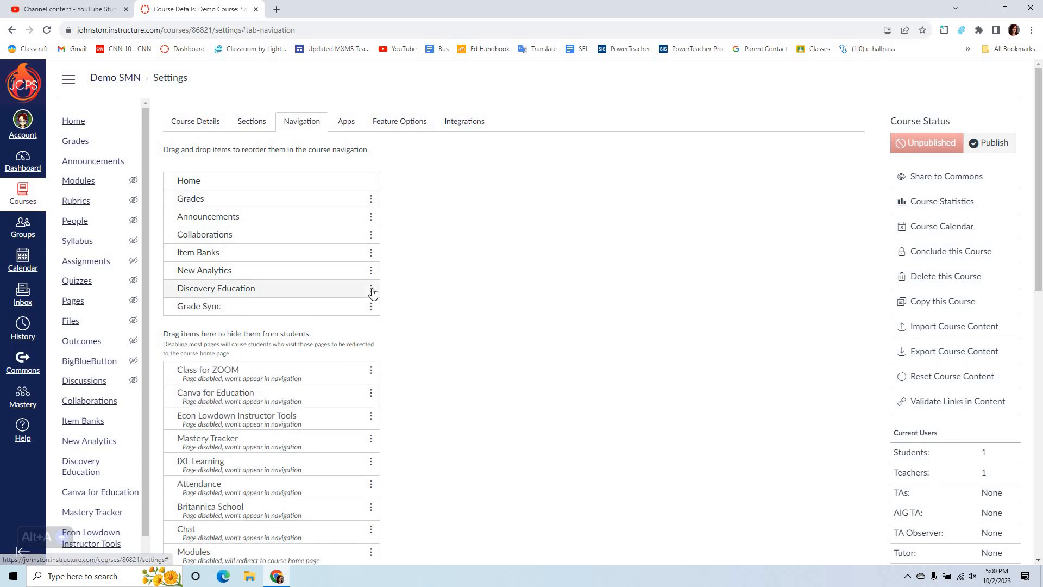
{"action": "left_click", "coordinate": [371, 288]}
{"action": "left_click_drag", "start_coordinate": [374, 348], "coordinate": [374, 384]}
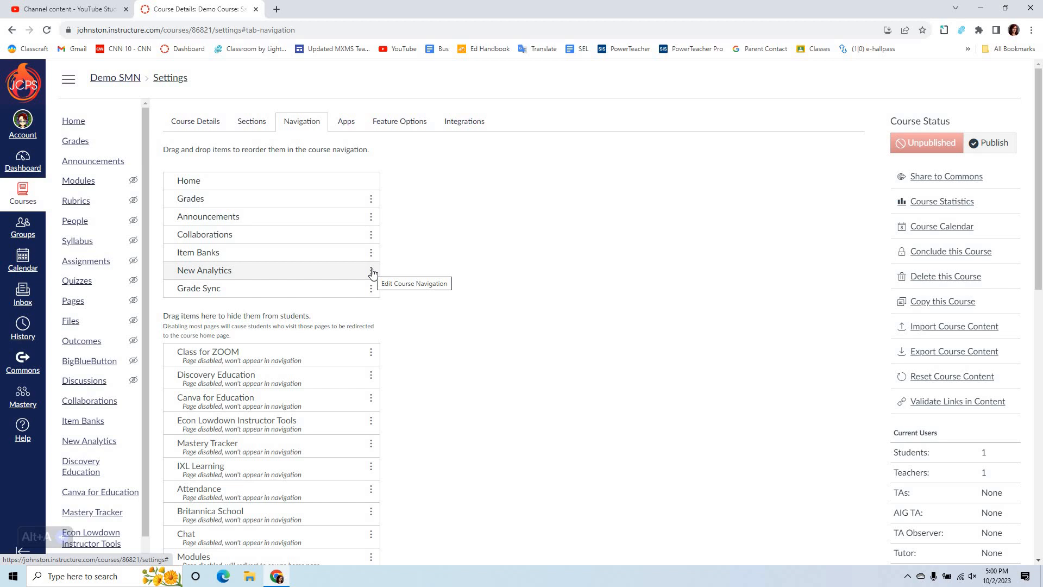
{"action": "left_click_drag", "start_coordinate": [374, 275], "coordinate": [380, 342]}
{"action": "left_click_drag", "start_coordinate": [367, 247], "coordinate": [375, 339]}
{"action": "left_click_drag", "start_coordinate": [373, 237], "coordinate": [375, 337]}
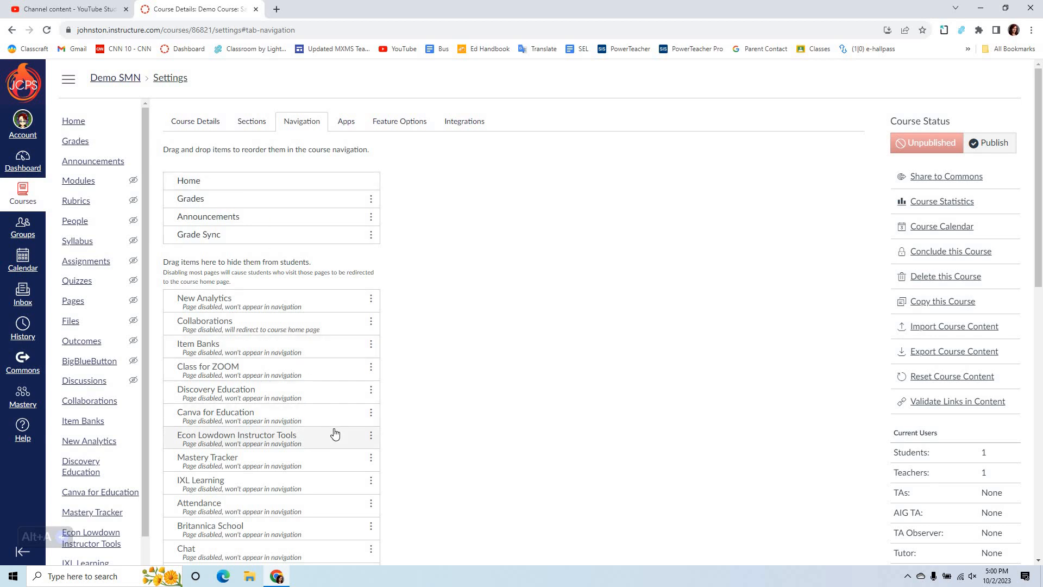
Step: Review the list of hidden navigation items and save the course navigation changes
{"action": "scroll", "coordinate": [335, 433], "scroll_direction": "down", "scroll_amount": 5}
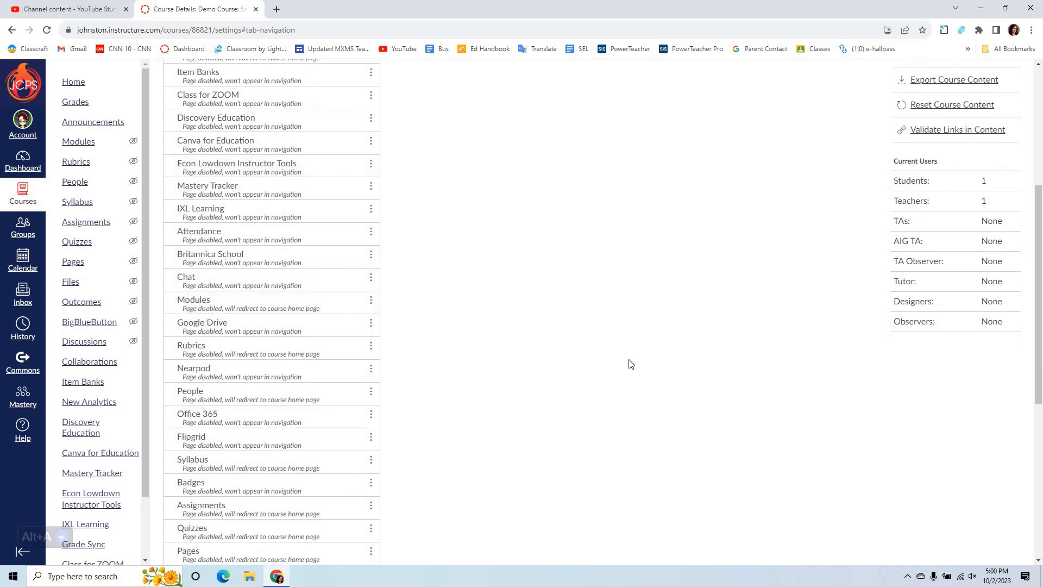
{"action": "scroll", "coordinate": [630, 364], "scroll_direction": "up", "scroll_amount": 5}
{"action": "scroll", "coordinate": [630, 363], "scroll_direction": "down", "scroll_amount": 10}
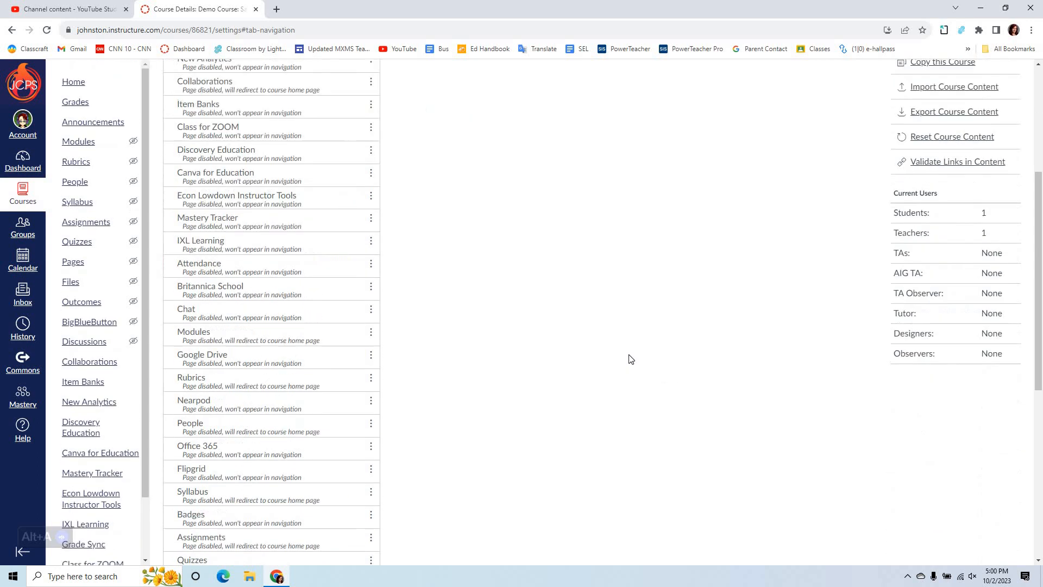
{"action": "left_click", "coordinate": [179, 529]}
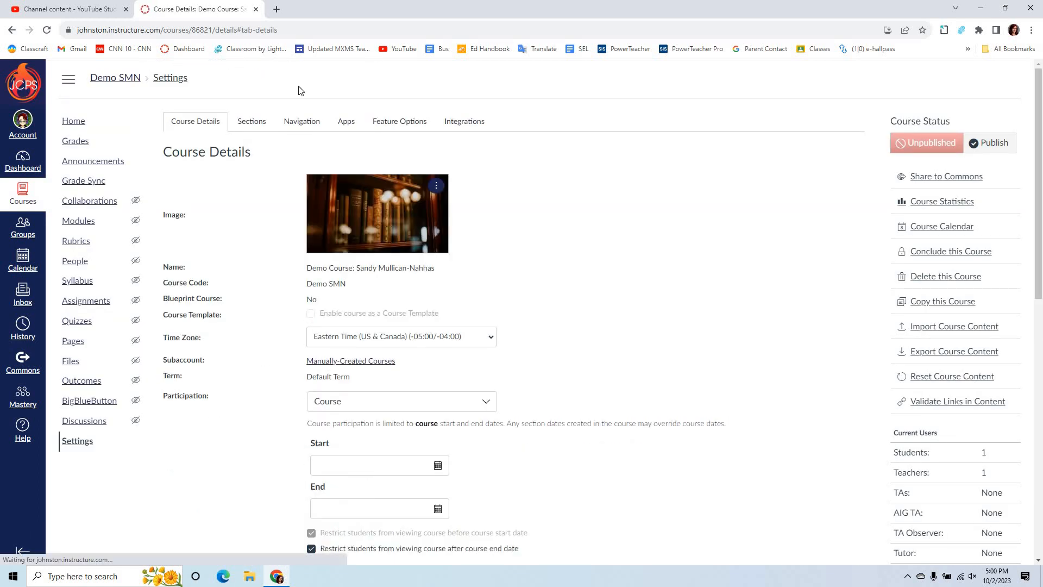
Step: Reopen the course navigation settings and view the options for the Grades item without changing it
{"action": "left_click", "coordinate": [307, 129]}
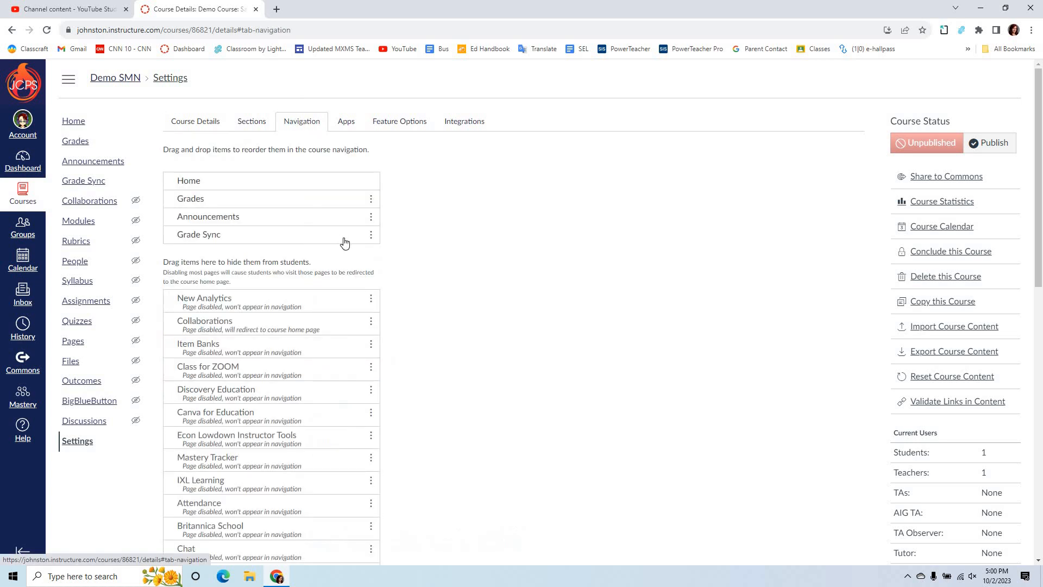
{"action": "left_click", "coordinate": [372, 200]}
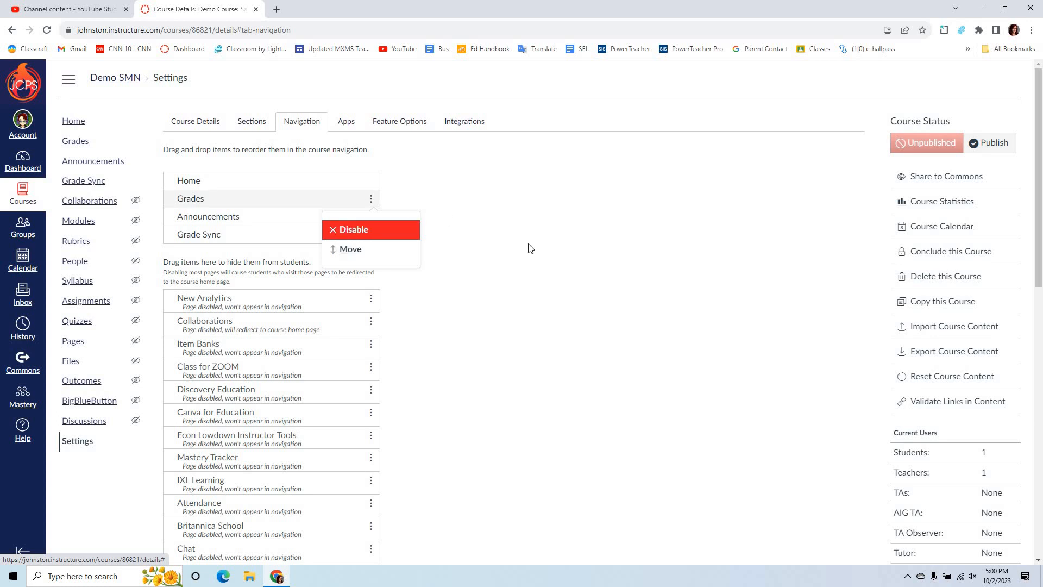
{"action": "left_click", "coordinate": [516, 223]}
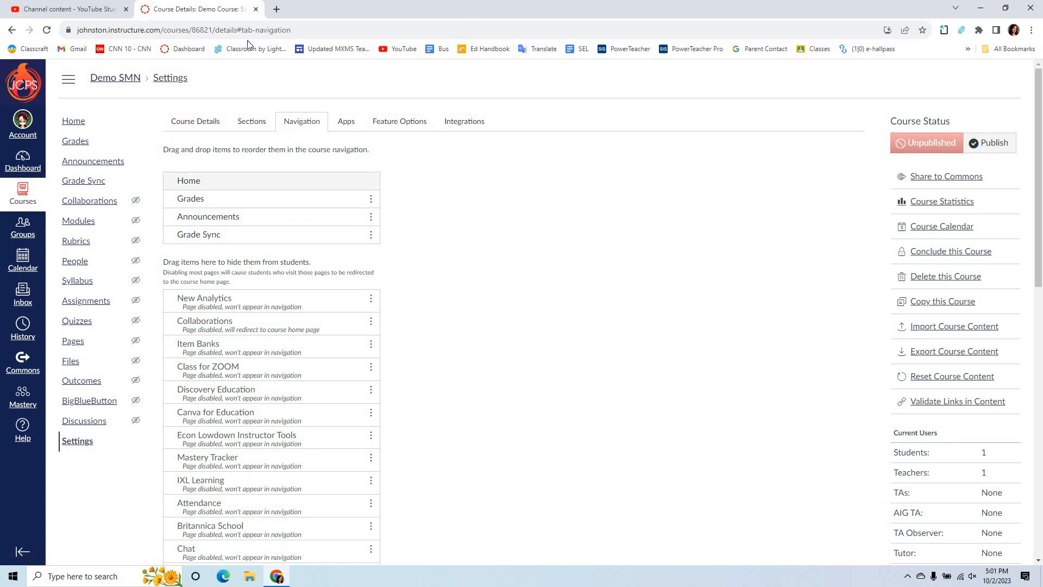
Step: Open the course's Assignments page and view the available assignment settings, including group weights and SIS category sync
{"action": "left_click", "coordinate": [105, 306]}
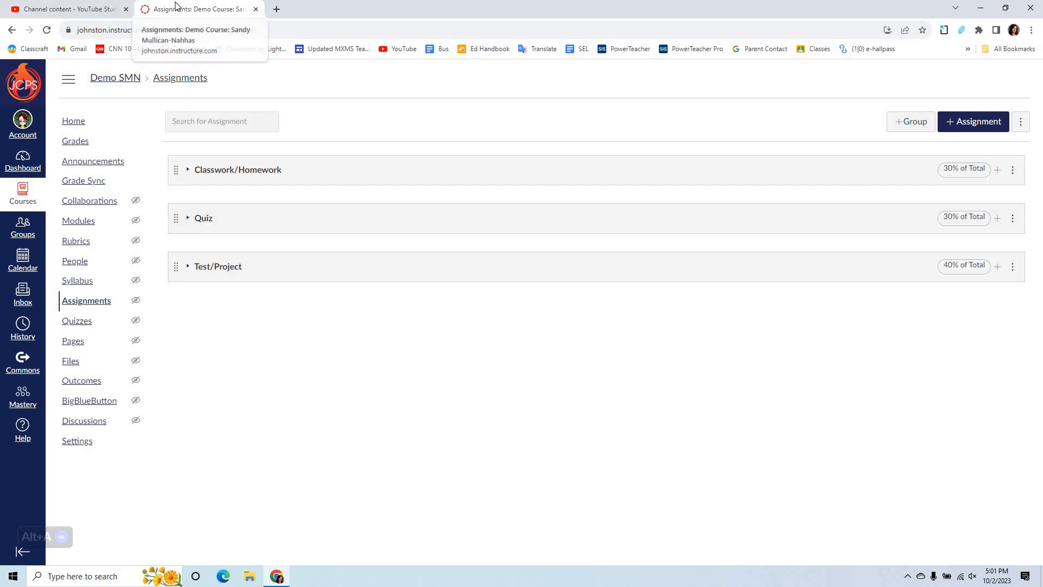
{"action": "left_click", "coordinate": [1022, 125]}
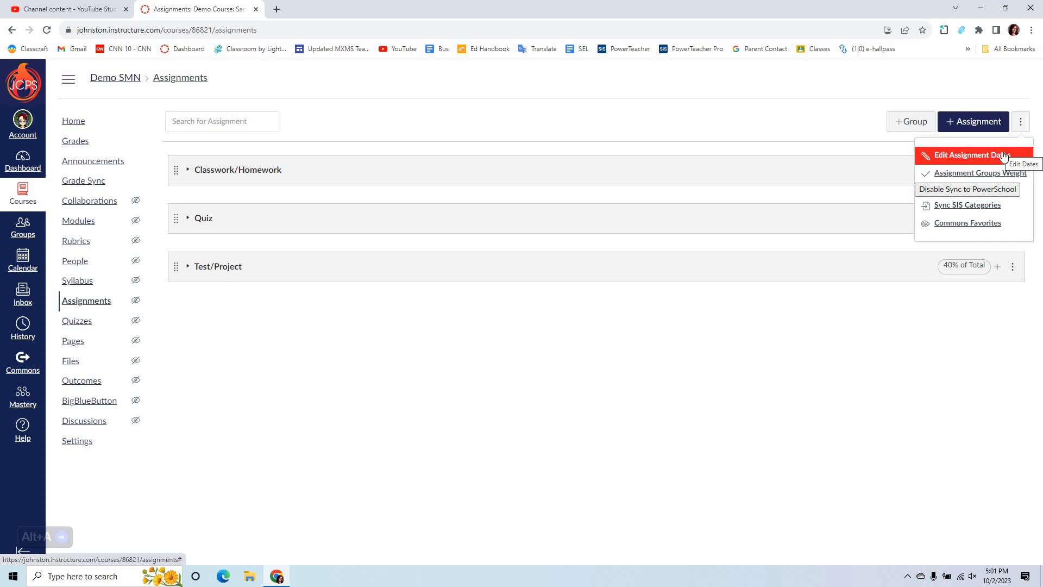
Step: Examine the Grade Sync utilities, including Remaster Grade Passback and Nightly Sync, and the sync history
{"action": "left_click", "coordinate": [92, 184]}
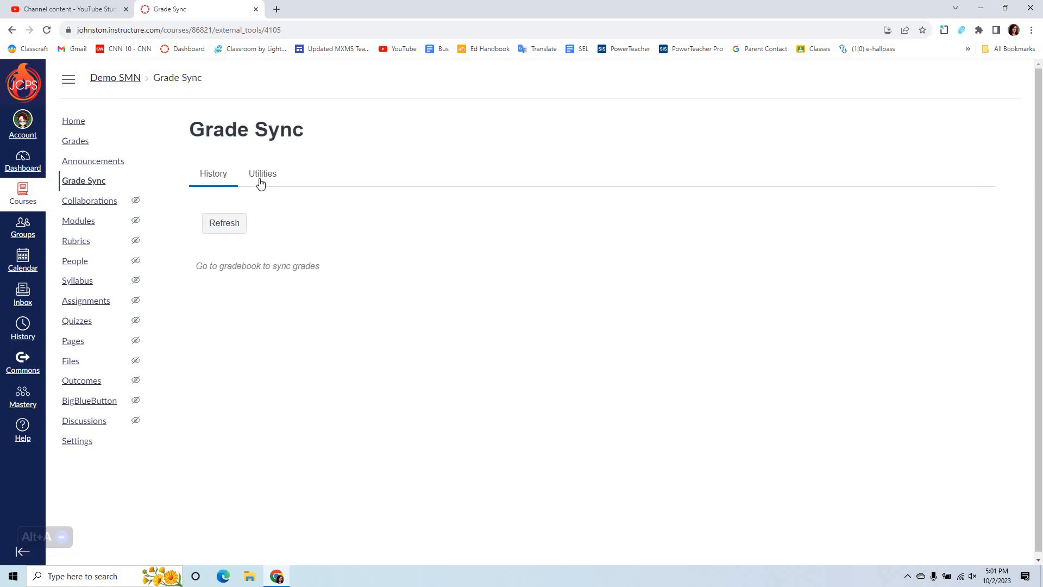
{"action": "left_click", "coordinate": [263, 190]}
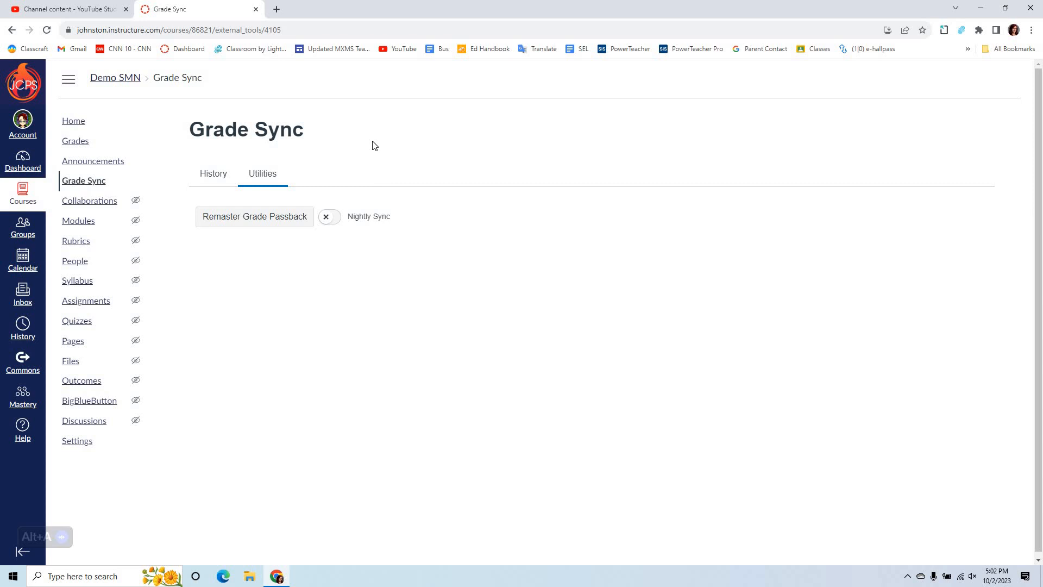
{"action": "left_click", "coordinate": [311, 222]}
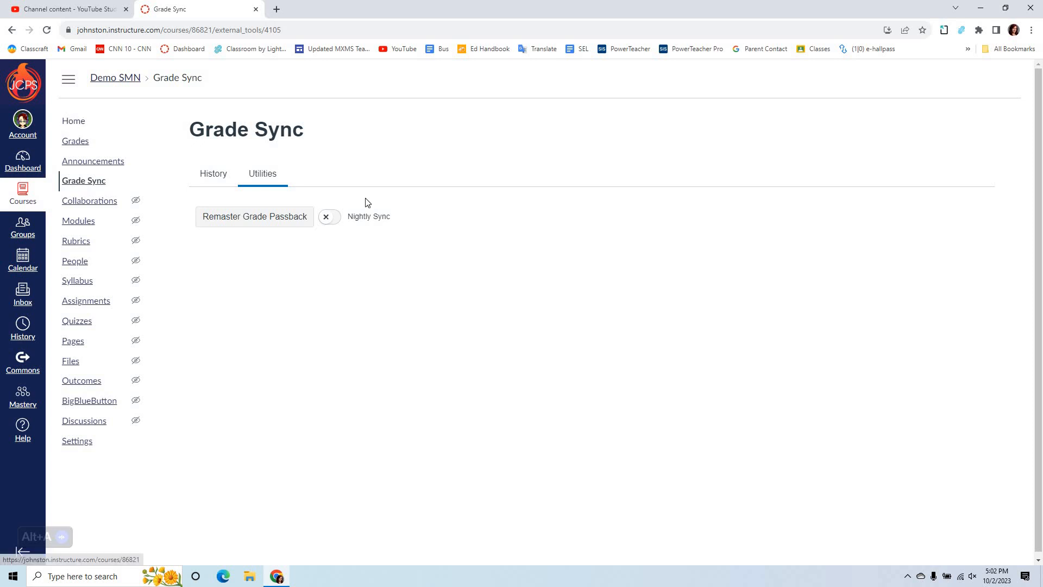
{"action": "left_click", "coordinate": [215, 181]}
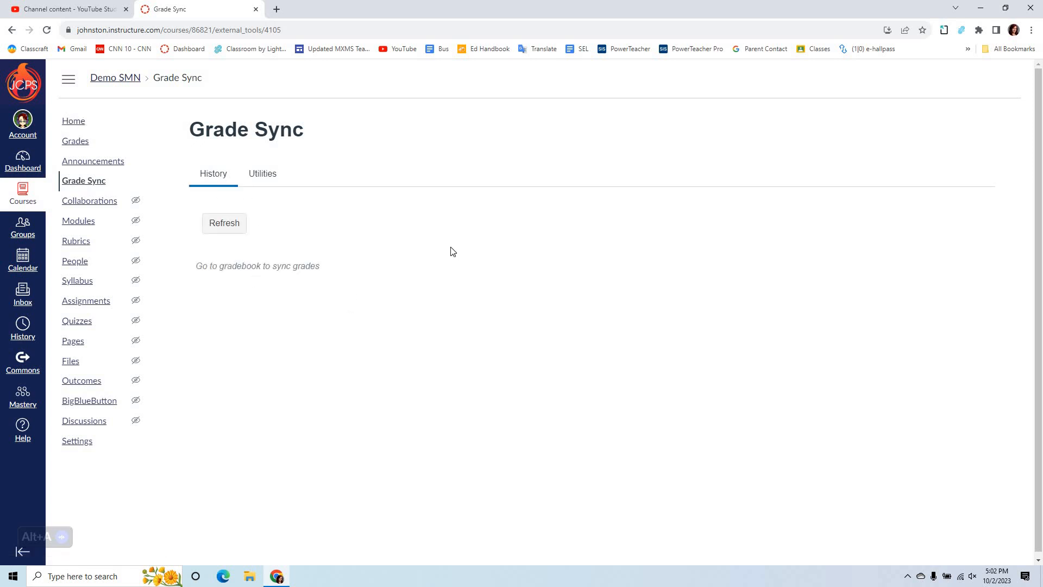
{"action": "left_click_drag", "start_coordinate": [351, 277], "coordinate": [309, 270]}
{"action": "left_click", "coordinate": [411, 297]}
Step: View the Canvas Help resources and close them
{"action": "left_click", "coordinate": [18, 431]}
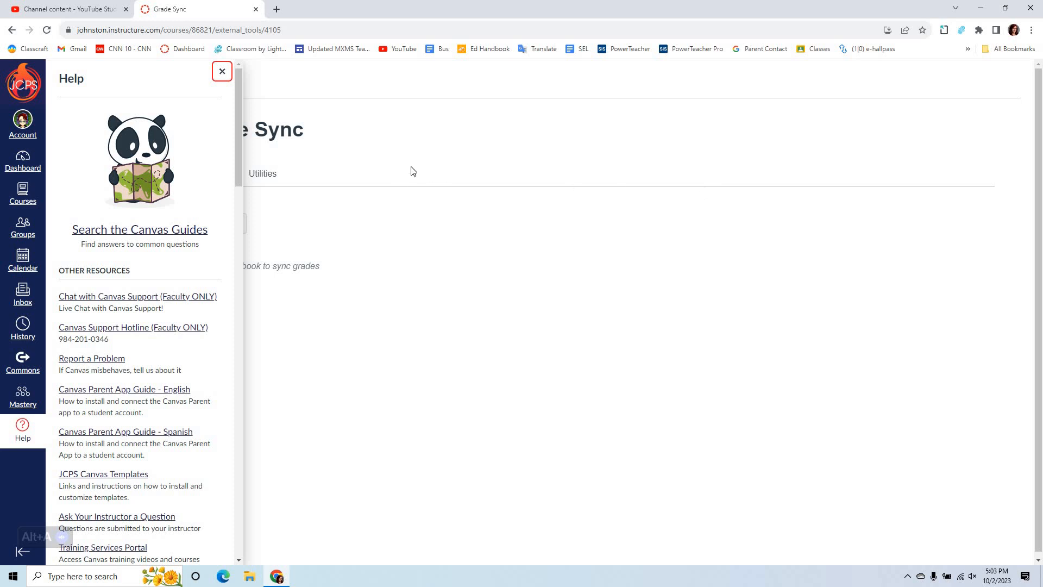
{"action": "left_click", "coordinate": [223, 72]}
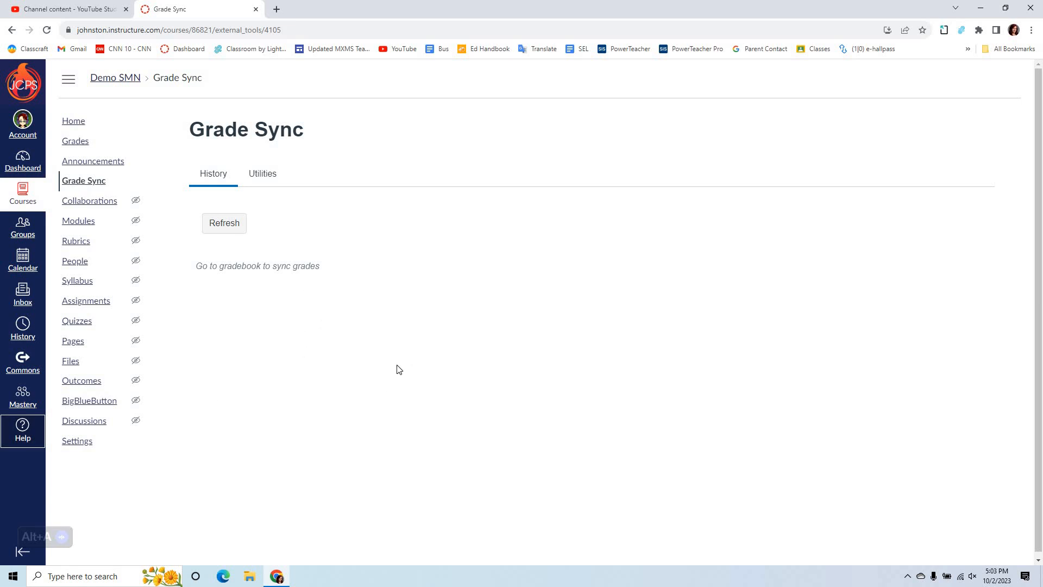
Step: Reopen the Canvas Help resources, look through the support links and guides, and close them
{"action": "left_click", "coordinate": [22, 435]}
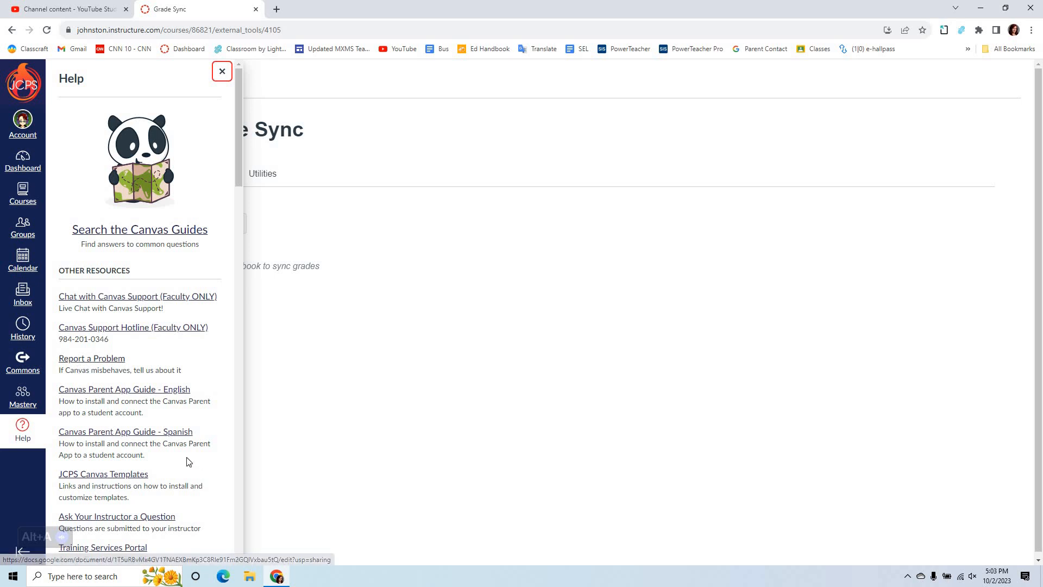
{"action": "scroll", "coordinate": [188, 459], "scroll_direction": "down", "scroll_amount": 3}
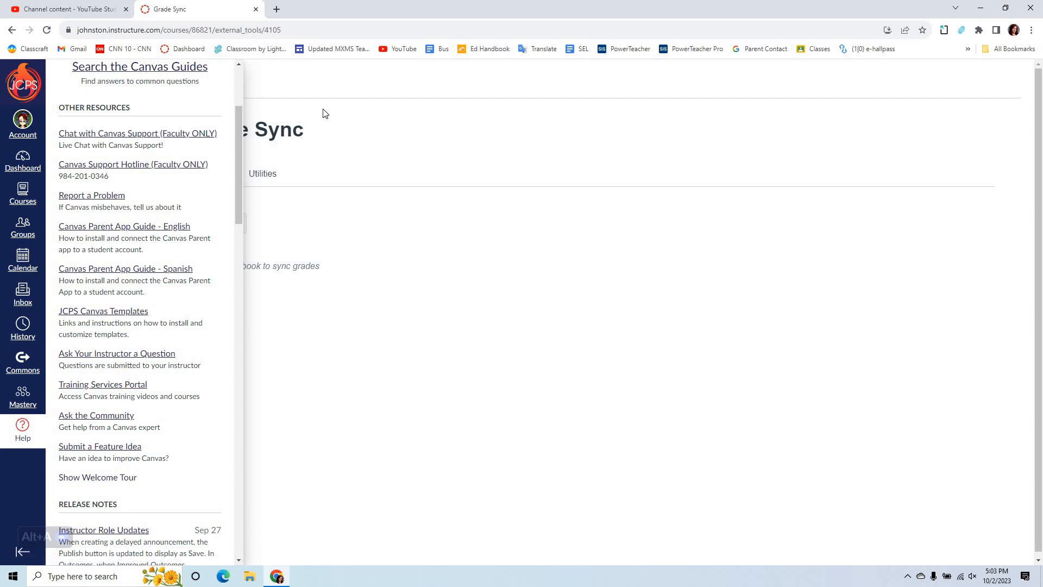
{"action": "scroll", "coordinate": [213, 141], "scroll_direction": "up", "scroll_amount": 3}
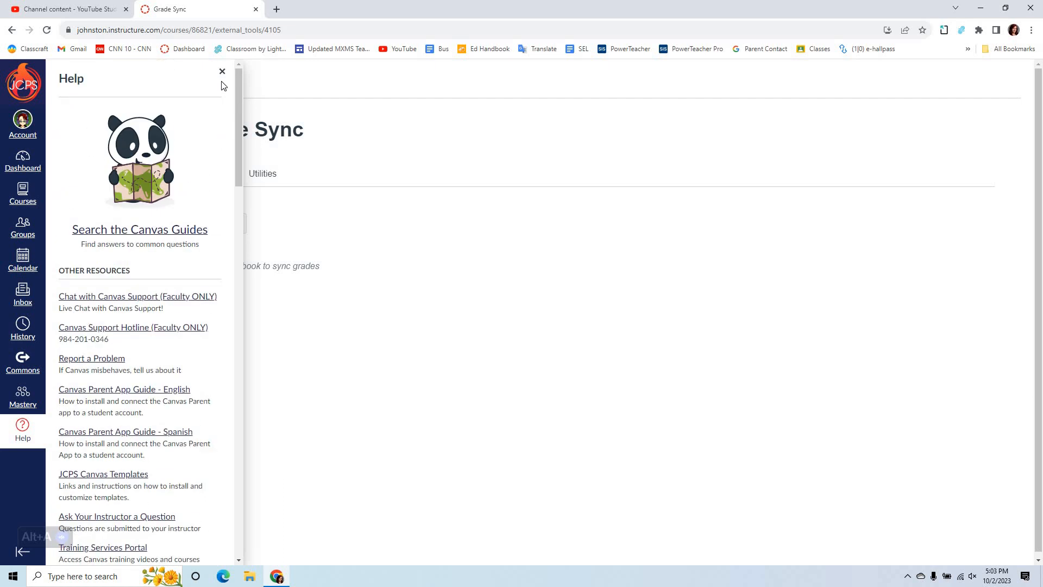
{"action": "left_click", "coordinate": [224, 72]}
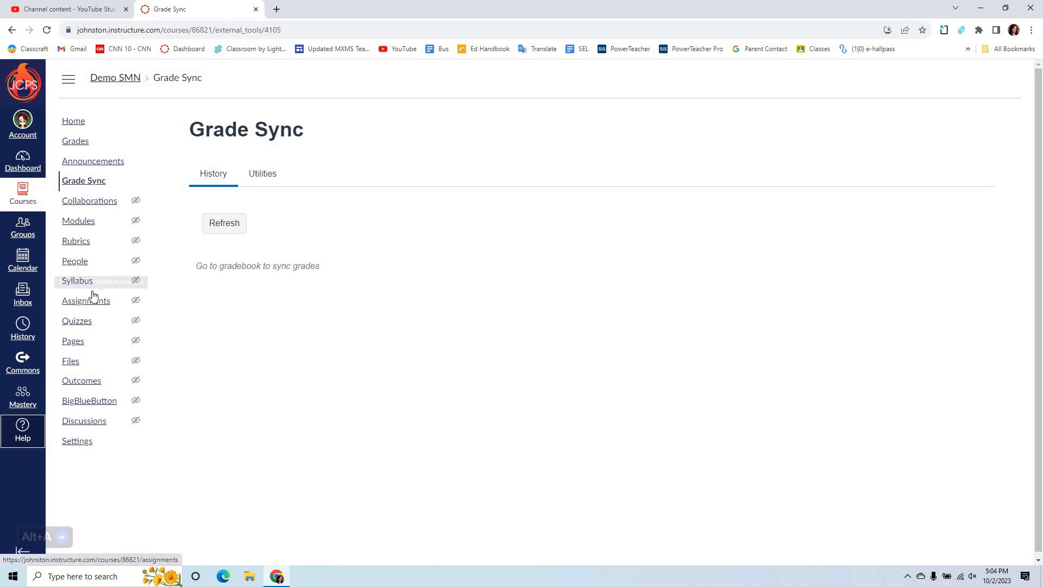
Step: Open the course gradebook and view its grade sync options without syncing
{"action": "left_click", "coordinate": [77, 142]}
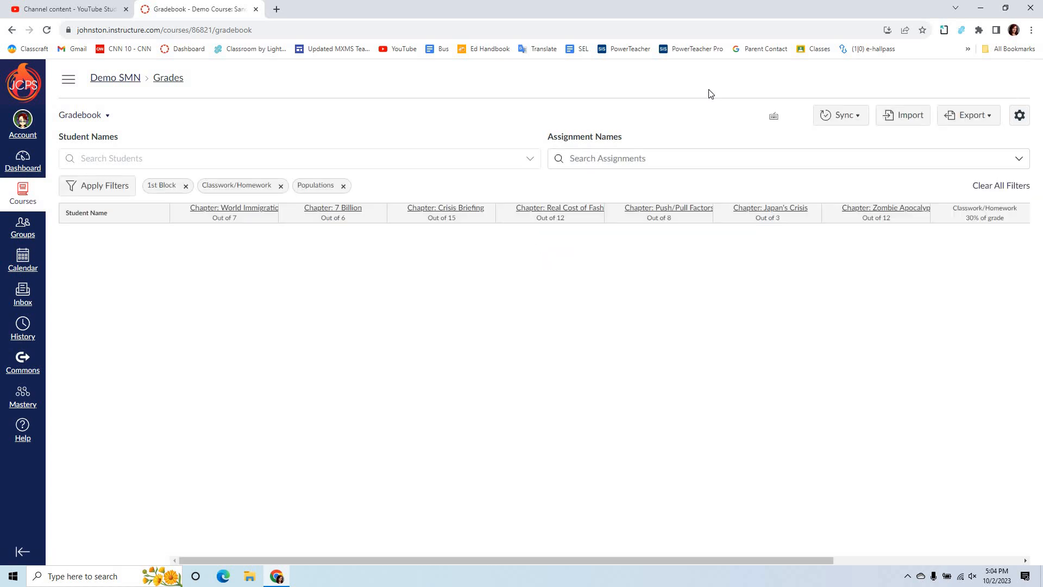
{"action": "left_click", "coordinate": [858, 117]}
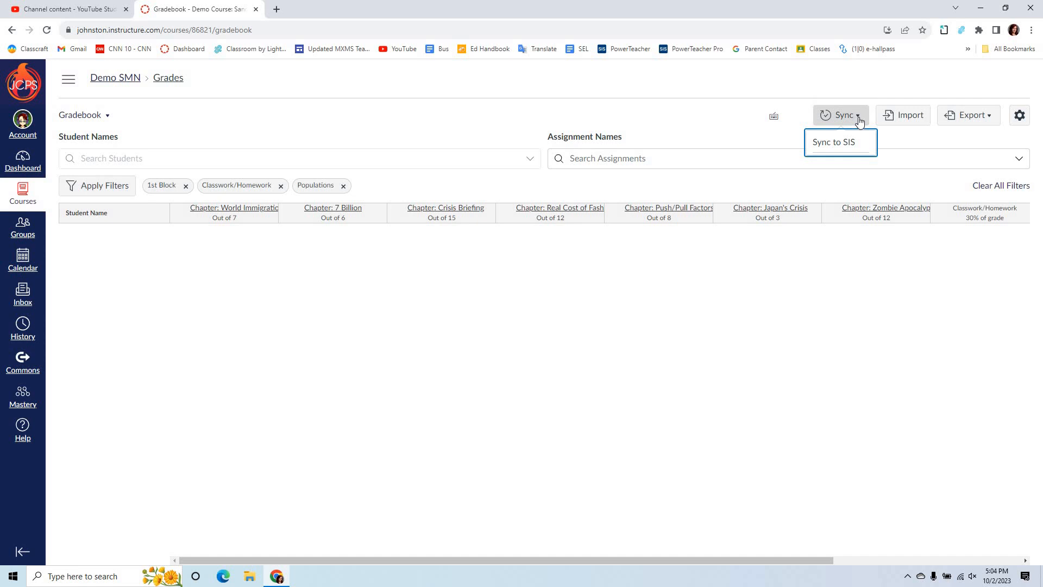
{"action": "left_click", "coordinate": [859, 120]}
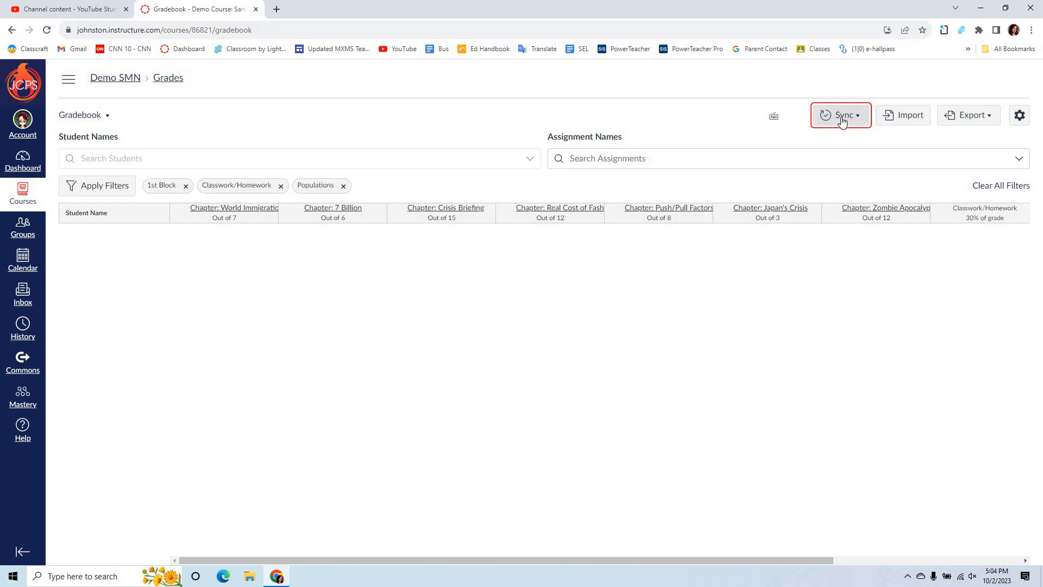
Step: Open the gradebook settings and review the late policies and the grade posting policy
{"action": "left_click", "coordinate": [1019, 116]}
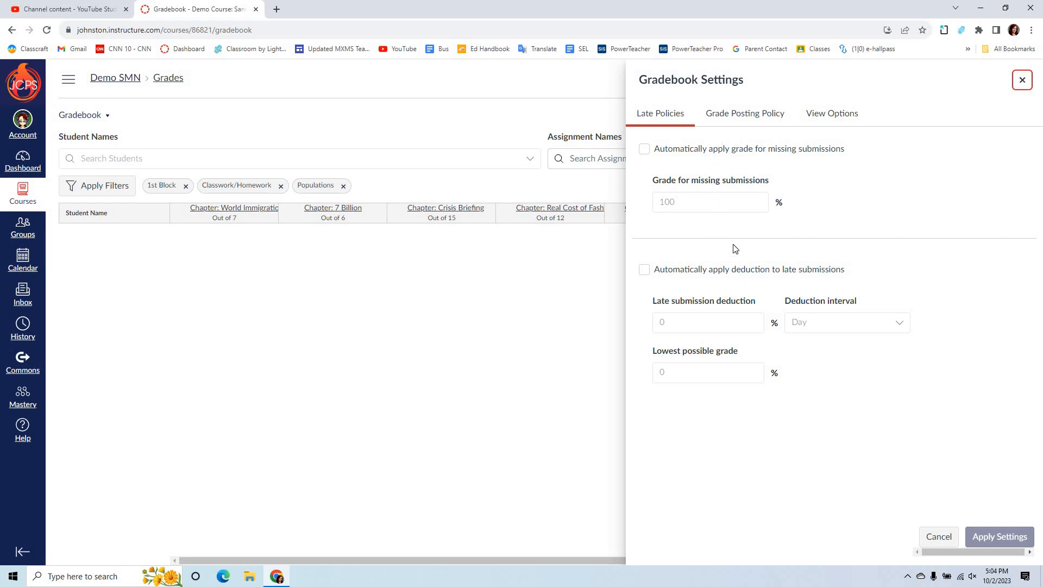
{"action": "left_click", "coordinate": [740, 115]}
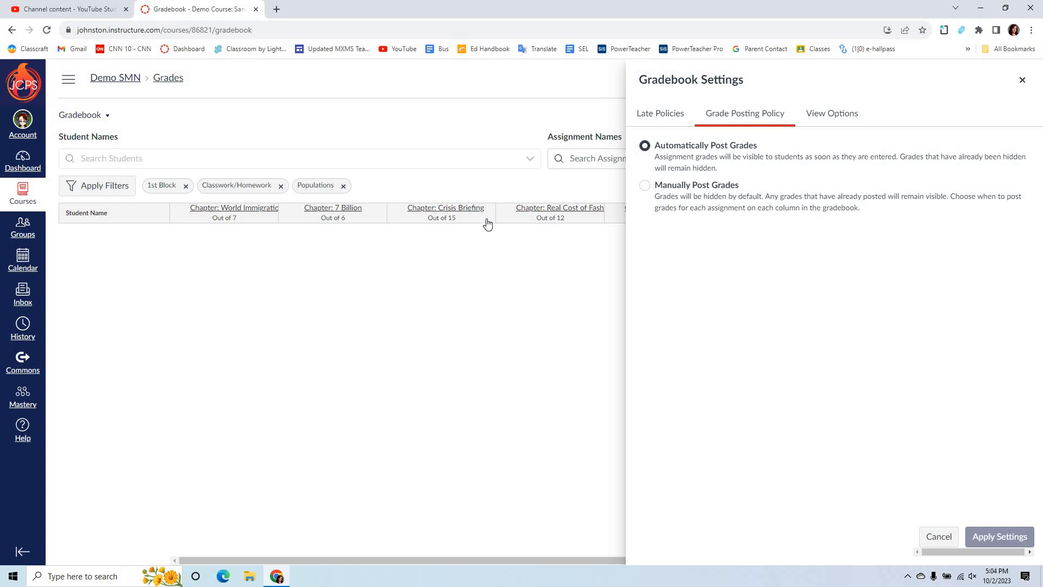
{"action": "mouse_move", "coordinate": [486, 223]}
Step: Set the gradebook to show Notes and Unpublished Assignments, arrange it by Due Date - Newest to Oldest, and apply the settings
{"action": "left_click", "coordinate": [831, 114]}
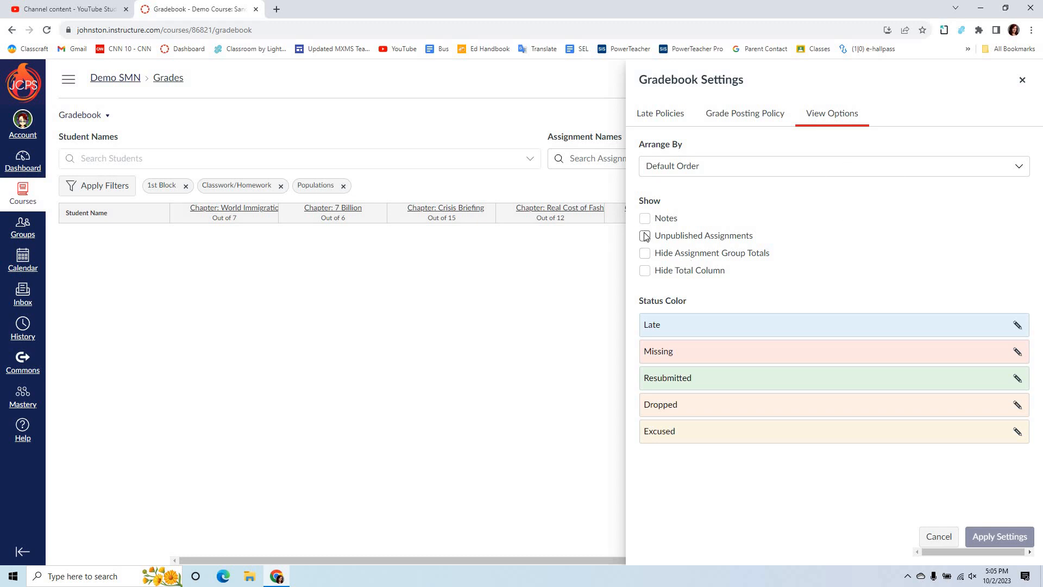
{"action": "key", "text": "space"}
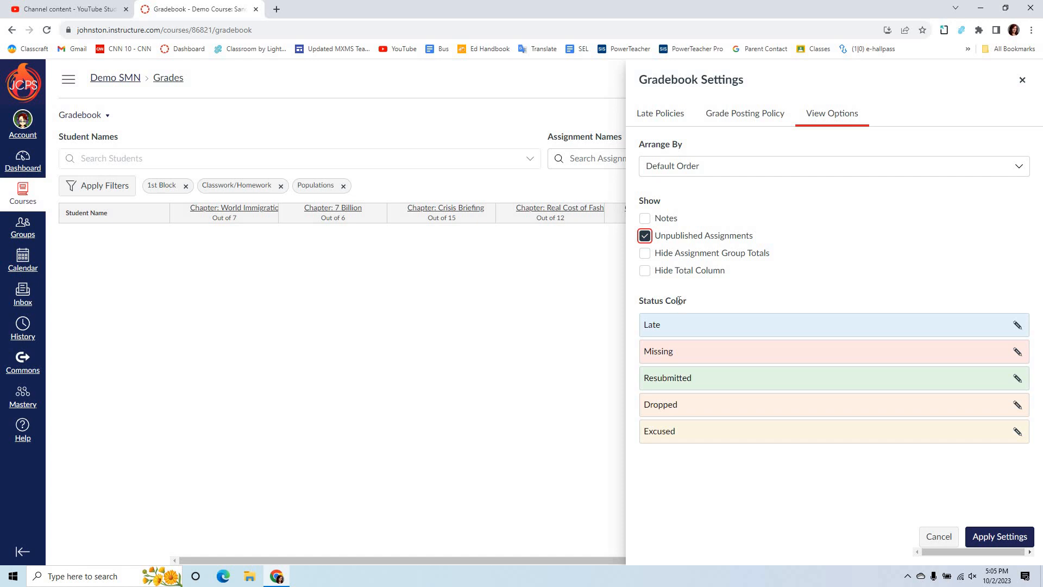
{"action": "key", "text": "shift+Tab"}
{"action": "key", "text": "space"}
{"action": "left_click", "coordinate": [846, 176]}
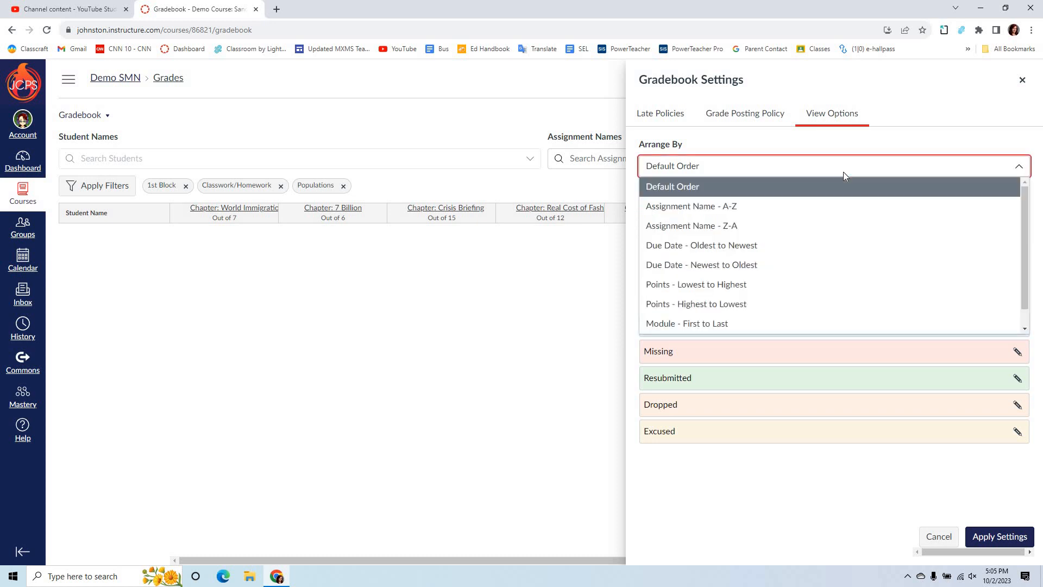
{"action": "left_click", "coordinate": [798, 272]}
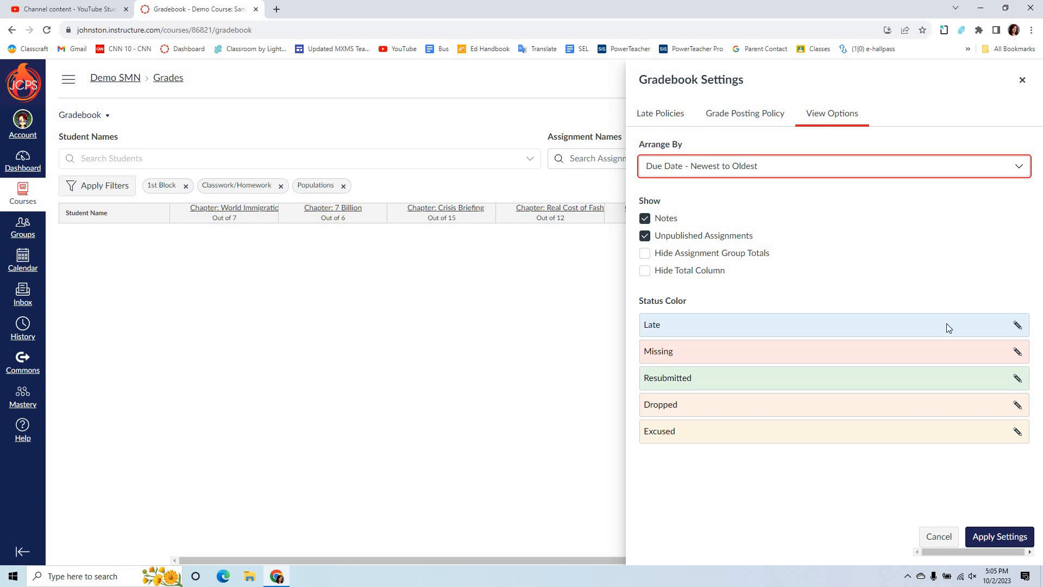
{"action": "left_click", "coordinate": [1006, 538]}
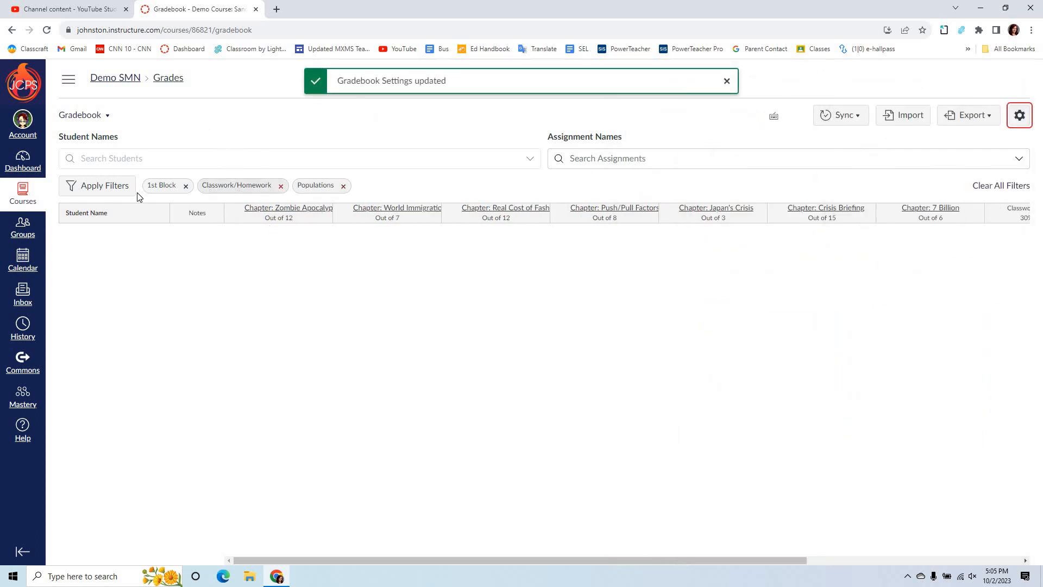
Step: Change the gradebook's section filter to B Day
{"action": "left_click", "coordinate": [110, 190]}
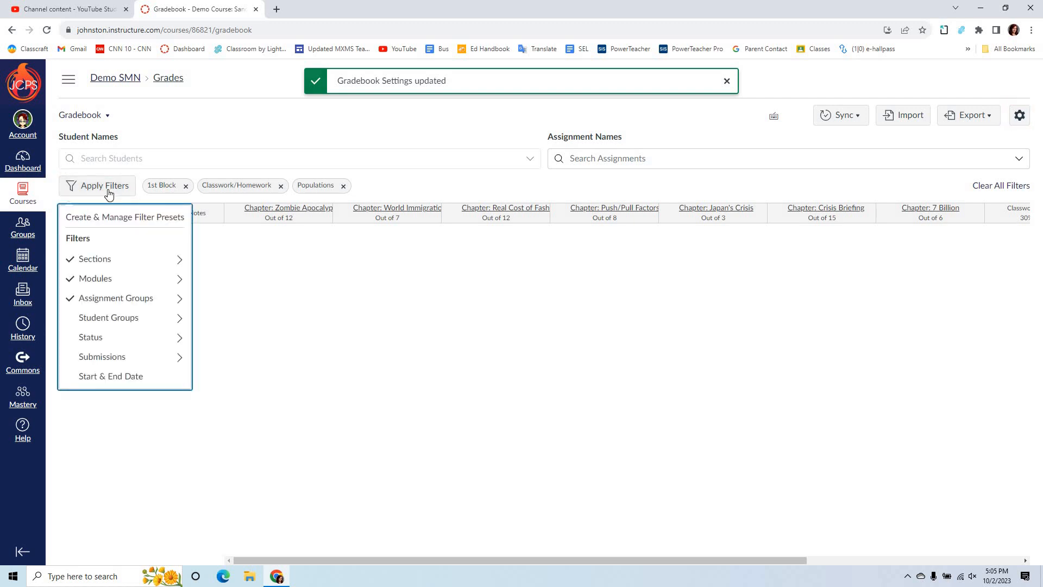
{"action": "left_click", "coordinate": [173, 263]}
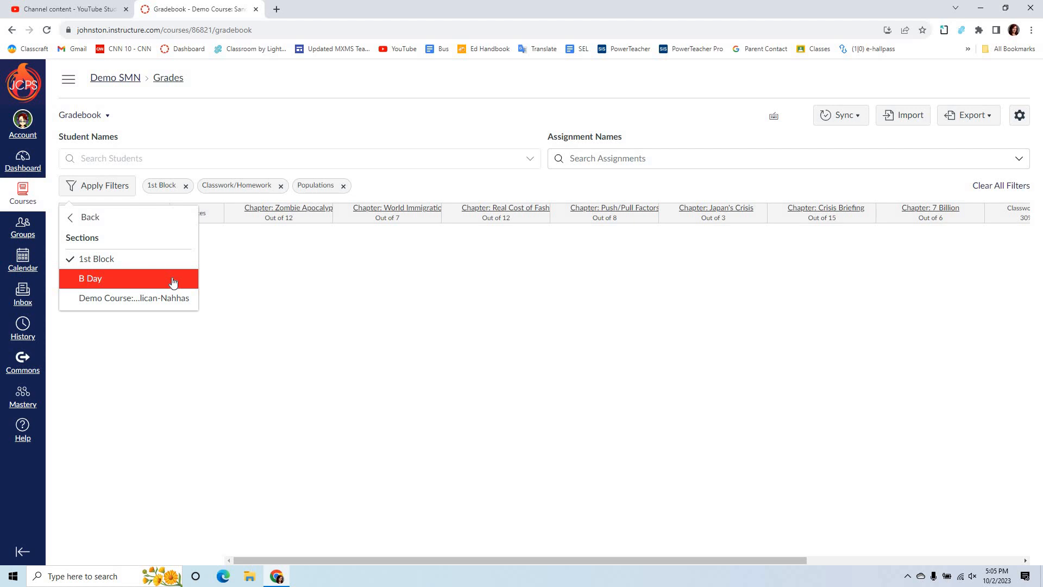
{"action": "left_click", "coordinate": [173, 281]}
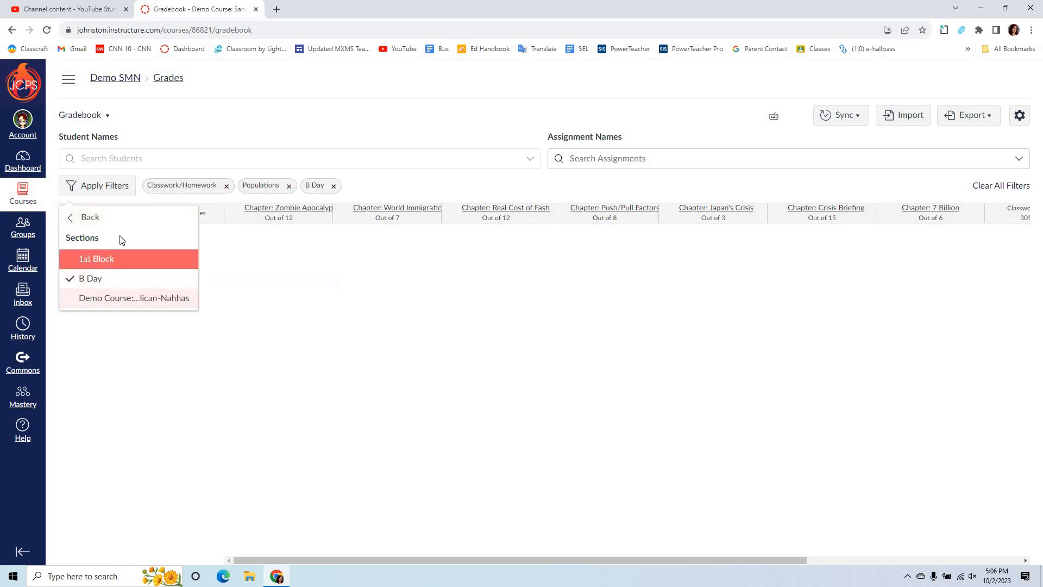
Step: View the gradebook's Assignment Groups filter choices without changing the selection
{"action": "left_click", "coordinate": [78, 219]}
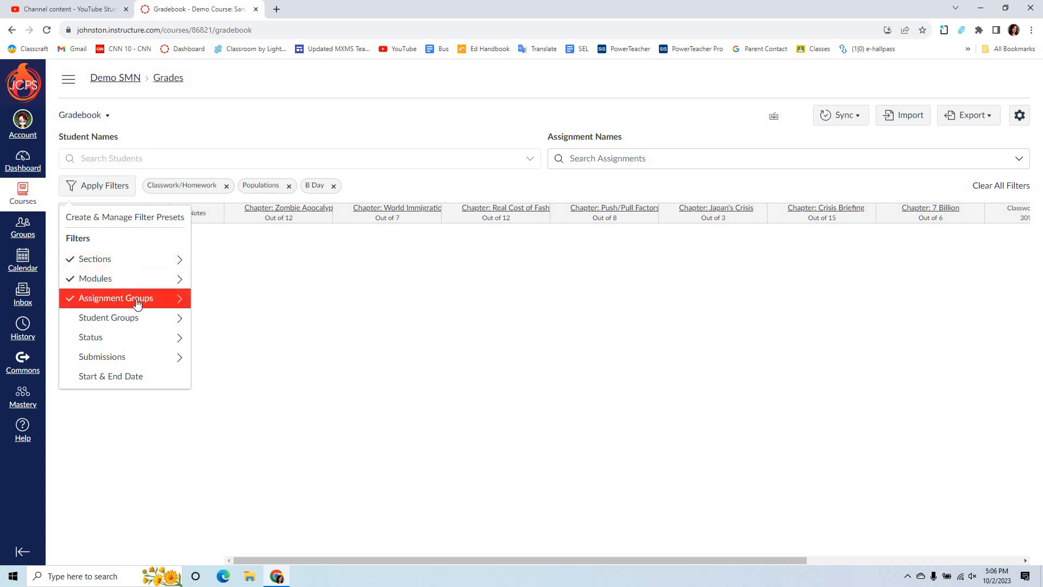
{"action": "left_click", "coordinate": [179, 302]}
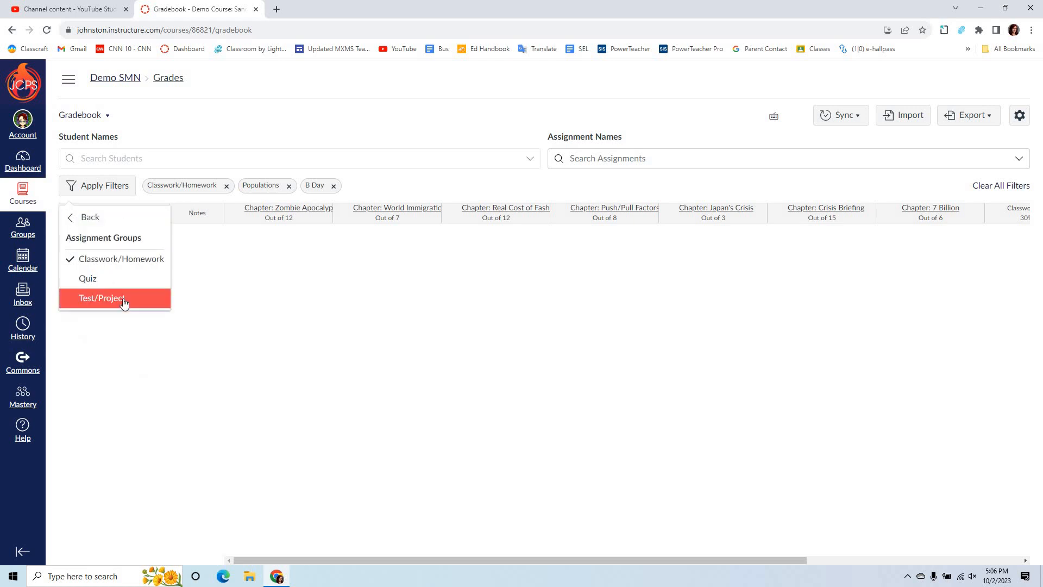
{"action": "left_click", "coordinate": [84, 217]}
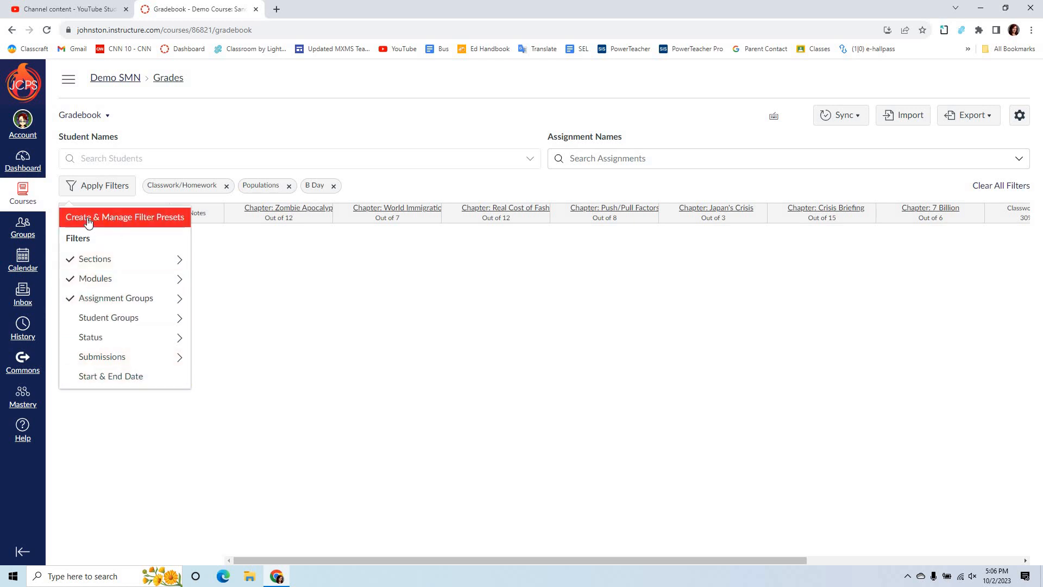
Step: Start a new gradebook filter preset, view its fields, clear its module selection, and close it without saving
{"action": "left_click", "coordinate": [257, 125]}
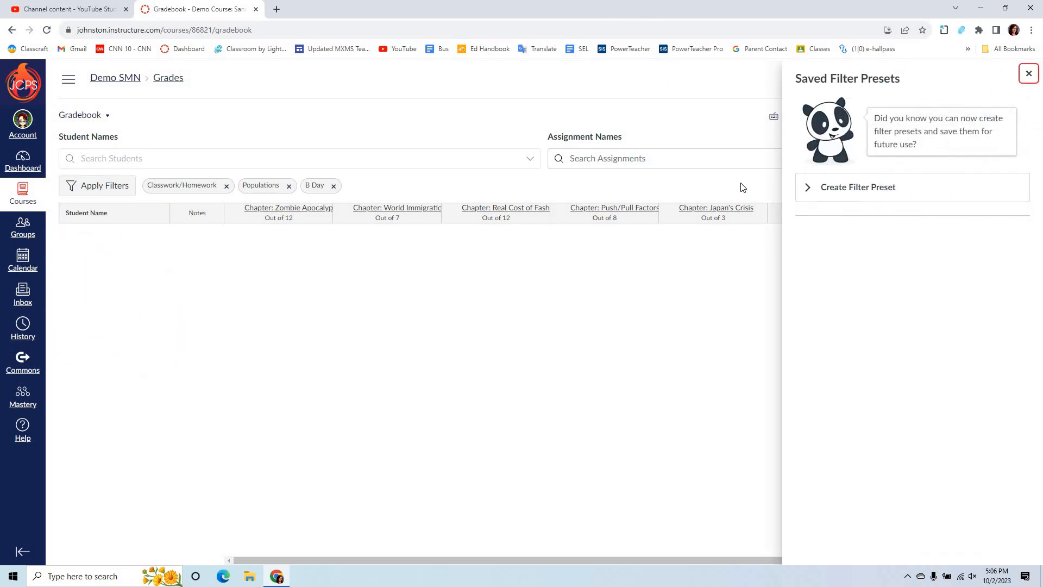
{"action": "left_click", "coordinate": [806, 190]}
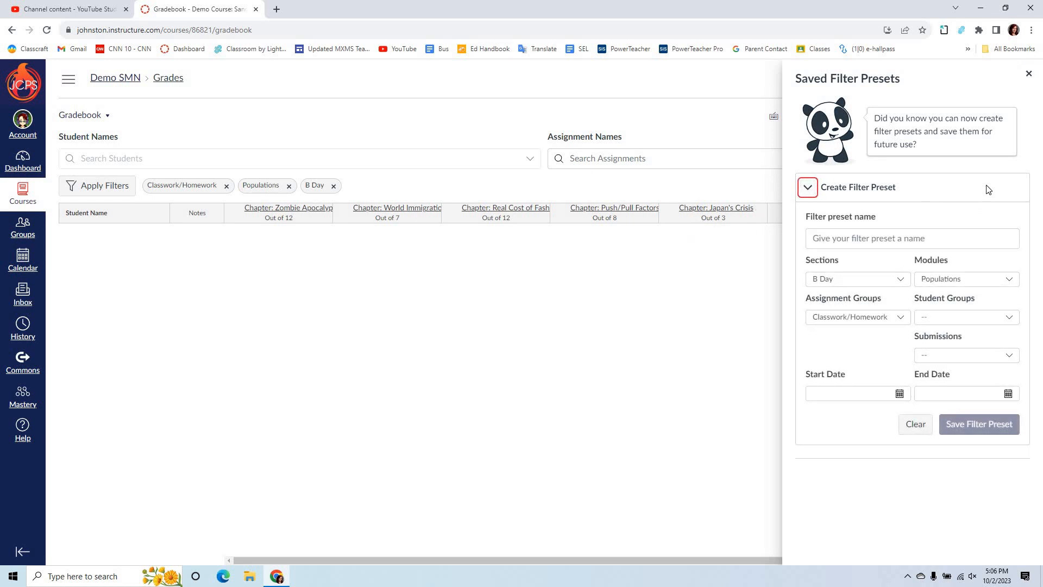
{"action": "left_click", "coordinate": [862, 241]}
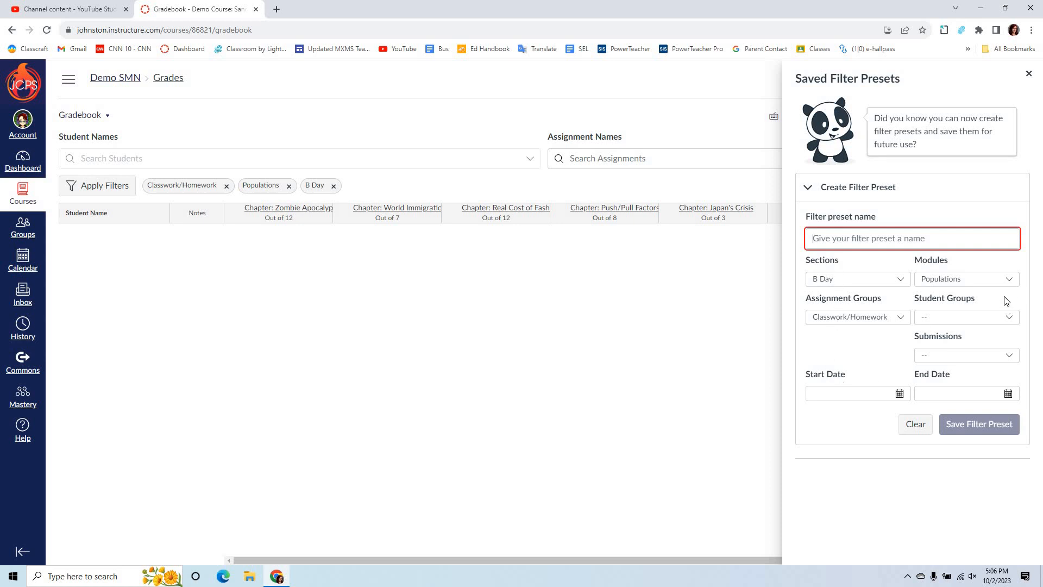
{"action": "left_click", "coordinate": [881, 283]}
{"action": "left_click", "coordinate": [864, 333]}
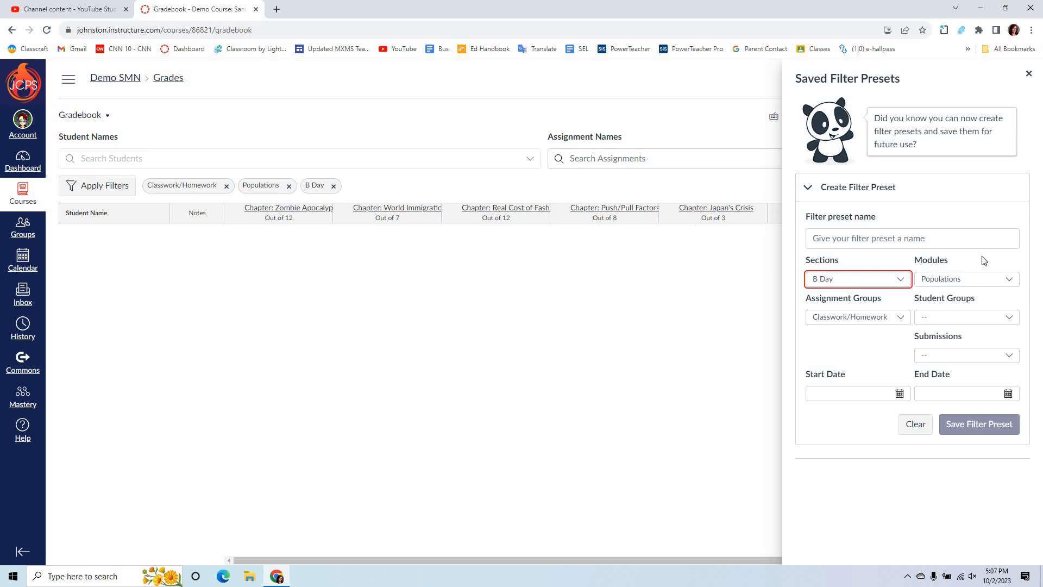
{"action": "left_click", "coordinate": [989, 281]}
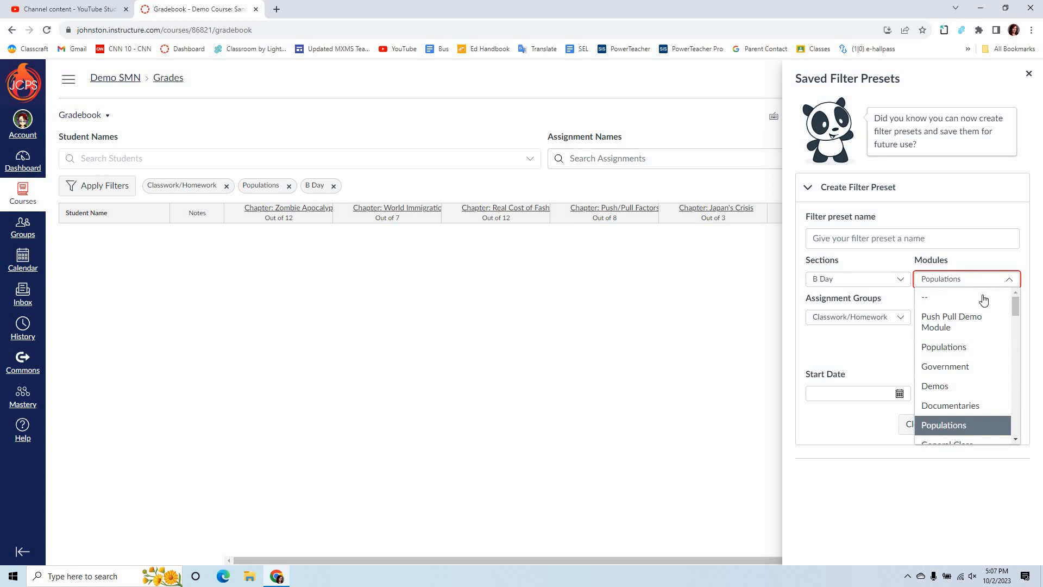
{"action": "left_click", "coordinate": [982, 295]}
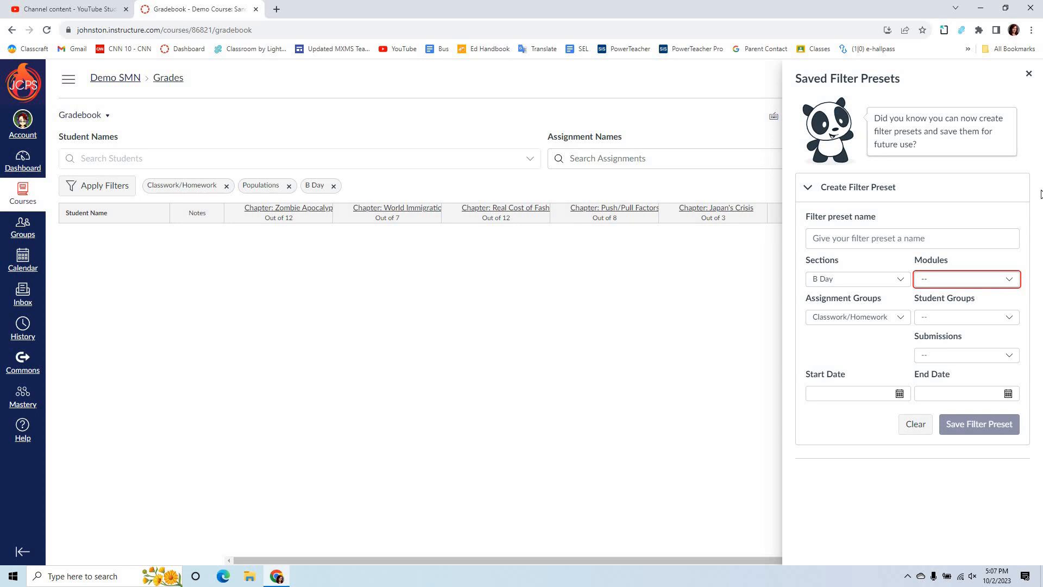
{"action": "left_click", "coordinate": [1029, 74]}
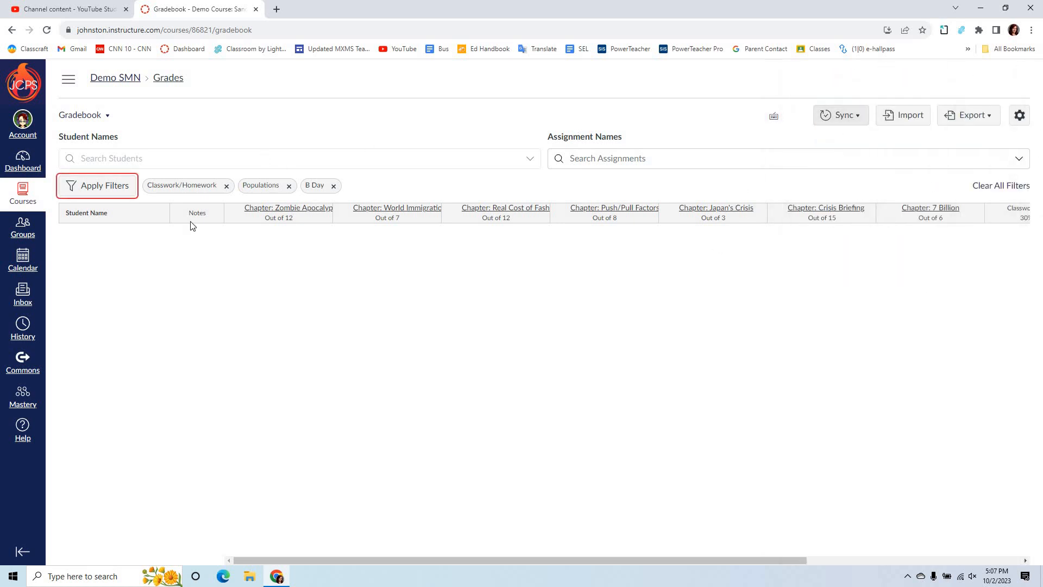
Step: Remove the Classwork/Homework, B Day and Populations filters from the gradebook
{"action": "left_click", "coordinate": [226, 187]}
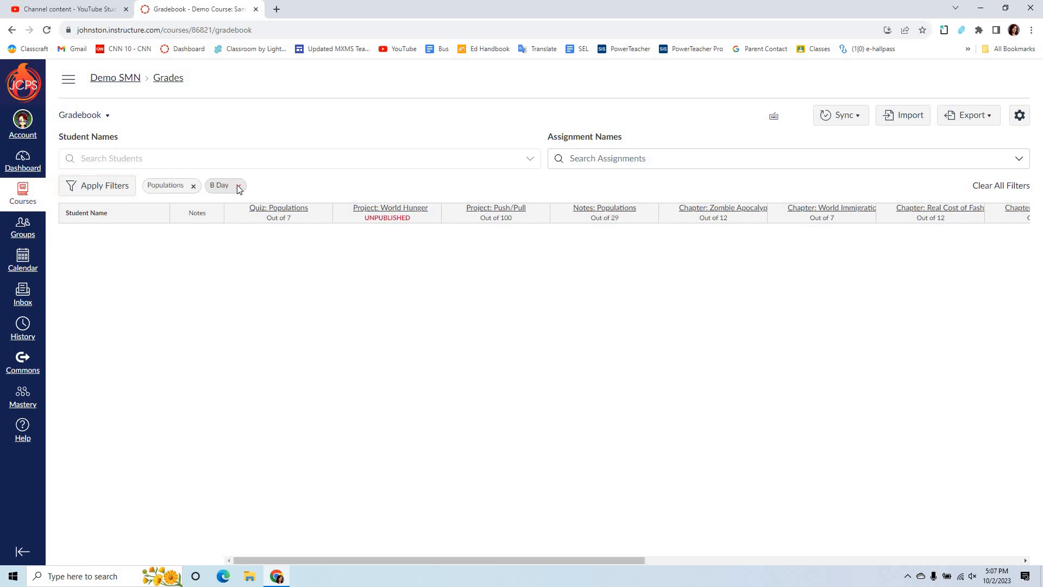
{"action": "left_click", "coordinate": [239, 186]}
{"action": "left_click", "coordinate": [196, 188]}
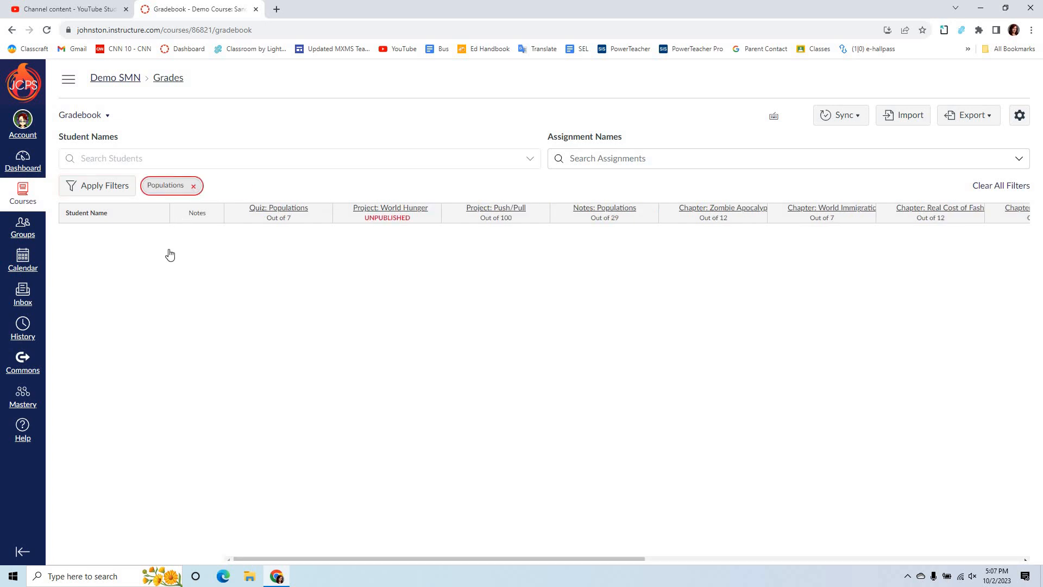
Step: Filter the gradebook by the 1st Block section and close the filter choices
{"action": "left_click", "coordinate": [91, 187]}
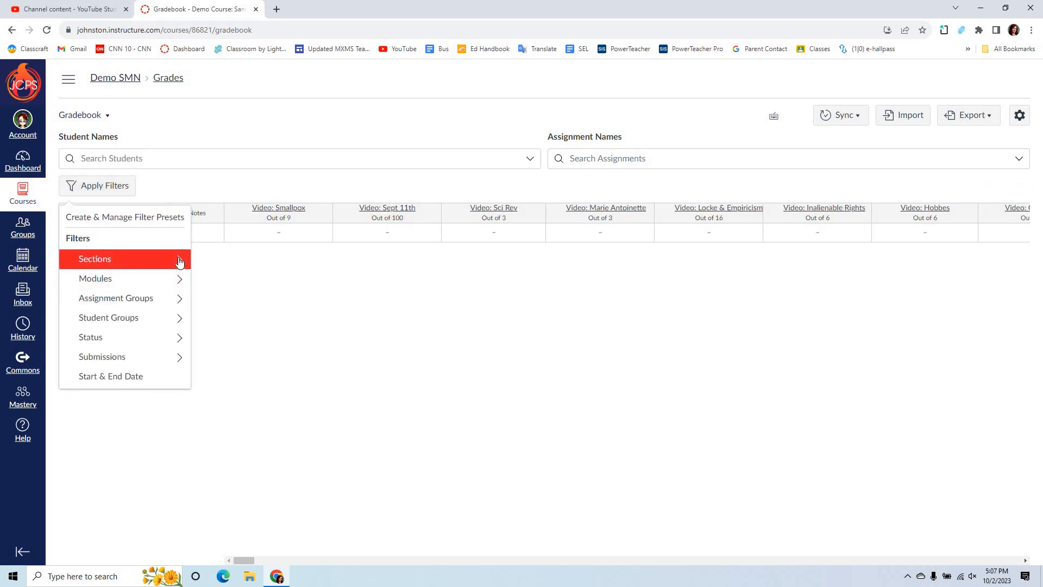
{"action": "left_click", "coordinate": [179, 262]}
{"action": "left_click", "coordinate": [179, 263]}
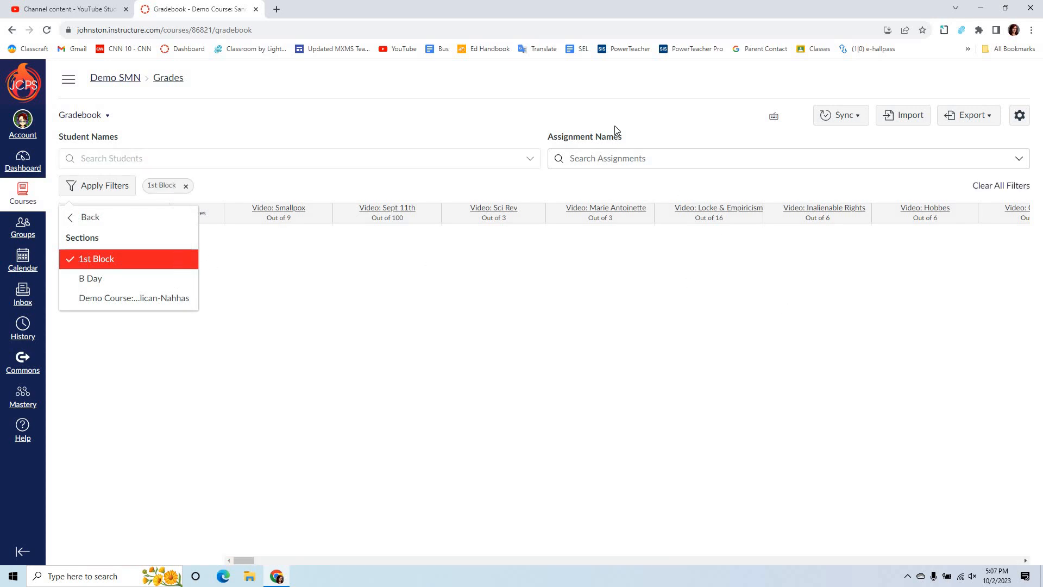
{"action": "left_click", "coordinate": [641, 106]}
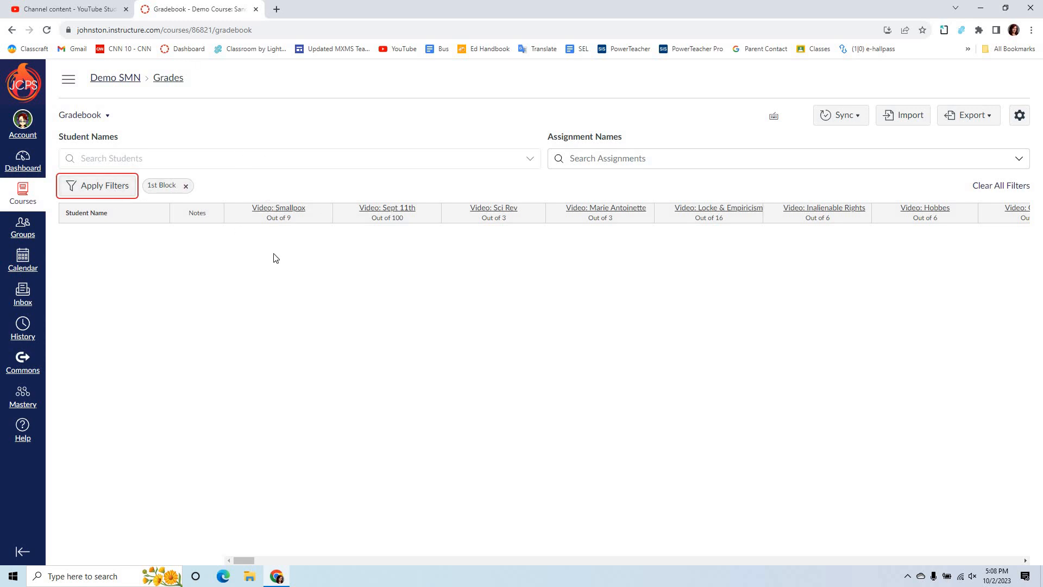
Step: Open the Video: Smallpox quiz from the gradebook in a new browser tab and open it for editing
{"action": "right_click", "coordinate": [288, 208]}
{"action": "left_click", "coordinate": [304, 213]}
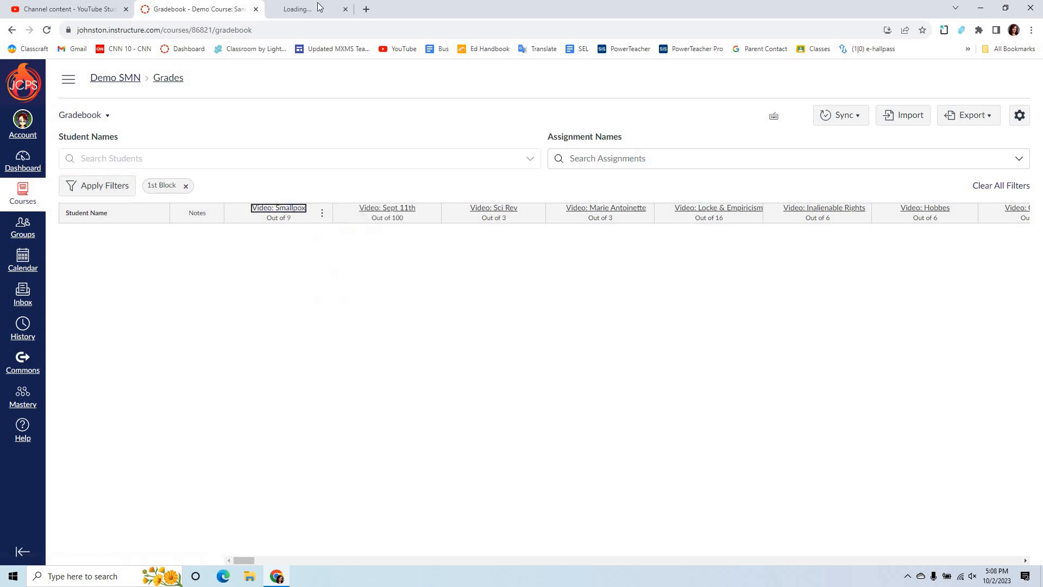
{"action": "left_click", "coordinate": [324, 9]}
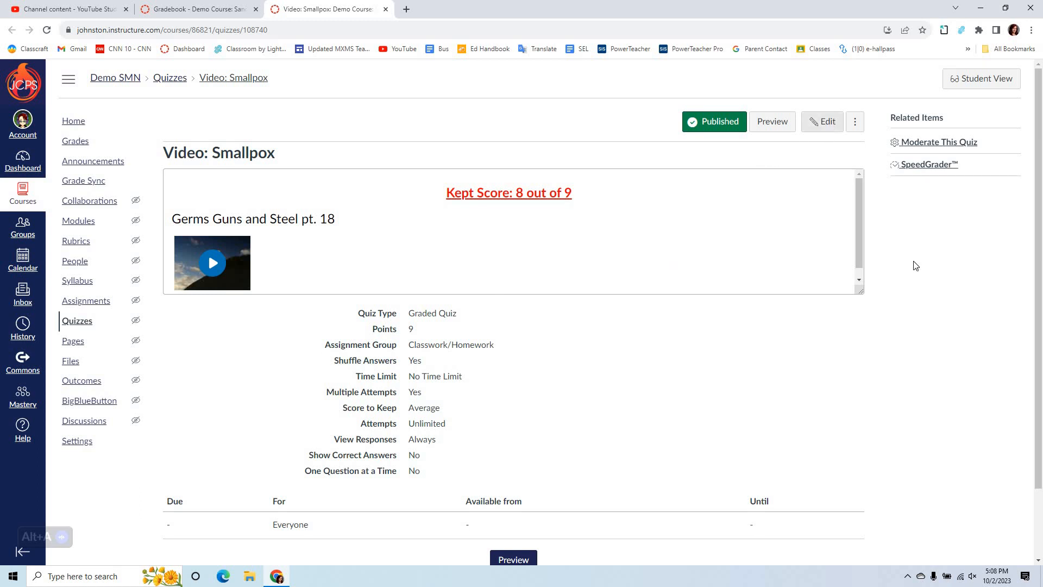
{"action": "left_click", "coordinate": [815, 125]}
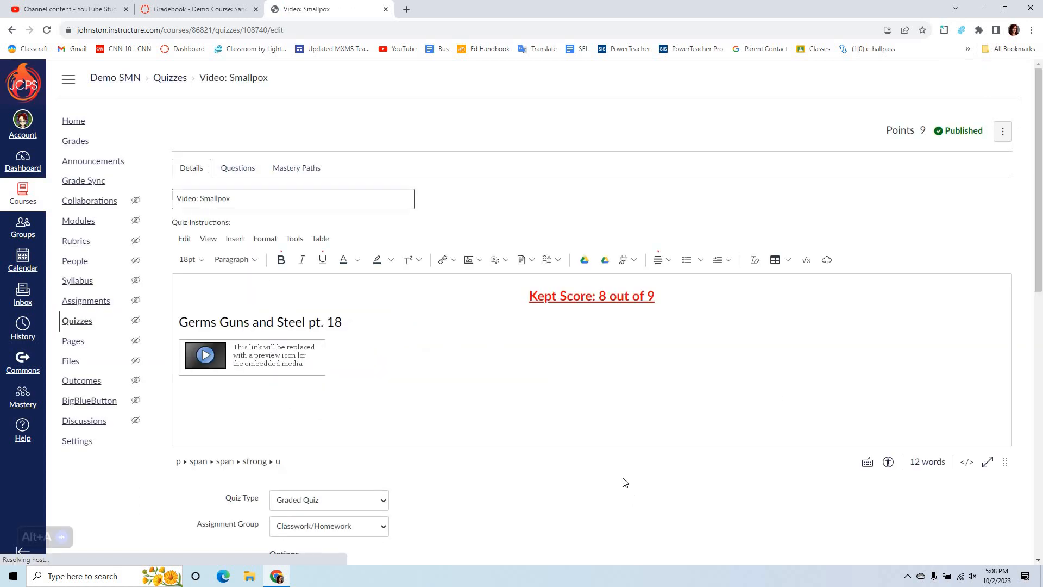
Step: Enable Sync to PowerSchool for the Video: Smallpox quiz and check its assignment group choices, keeping Classwork/Homework
{"action": "scroll", "coordinate": [625, 482], "scroll_direction": "down", "scroll_amount": 6}
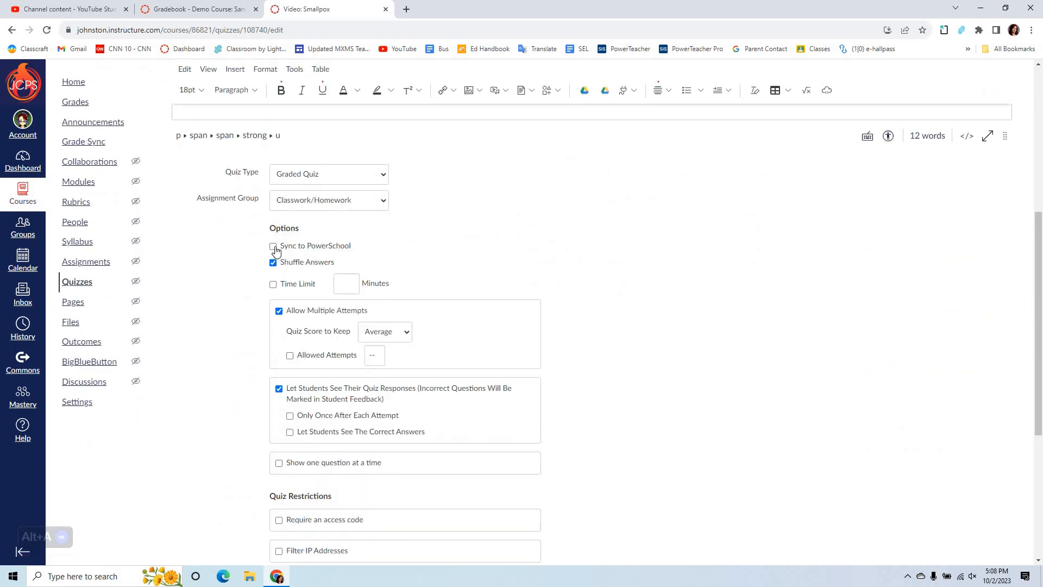
{"action": "left_click", "coordinate": [273, 247]}
{"action": "left_click", "coordinate": [343, 200]}
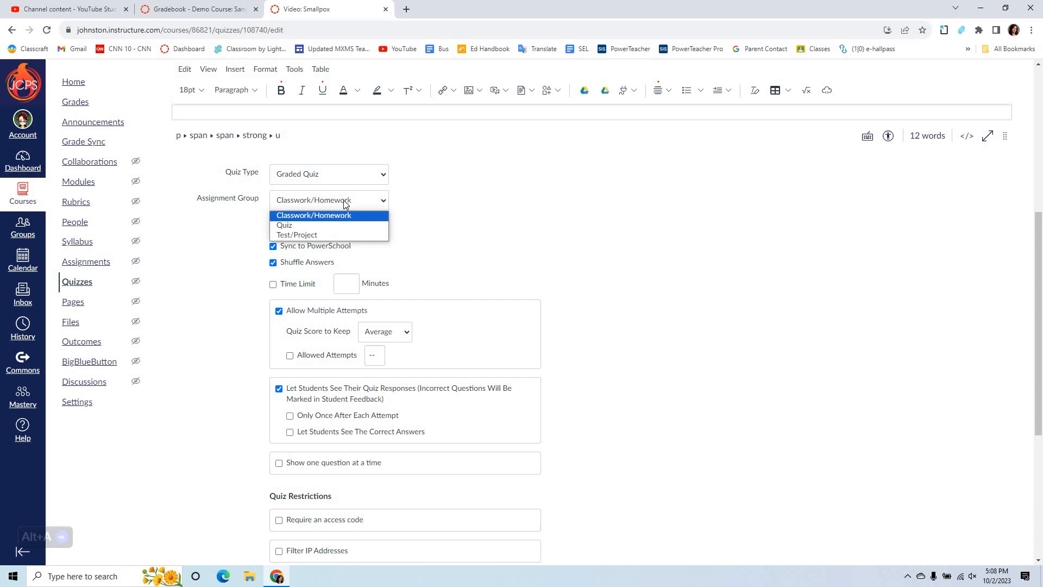
{"action": "left_click", "coordinate": [344, 200]}
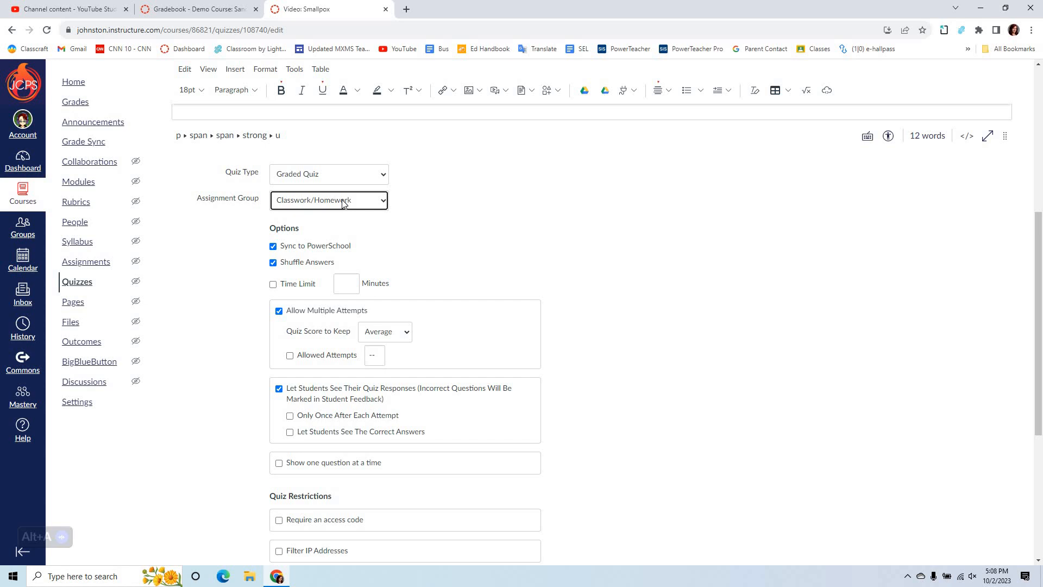
{"action": "double_click", "coordinate": [855, 407]}
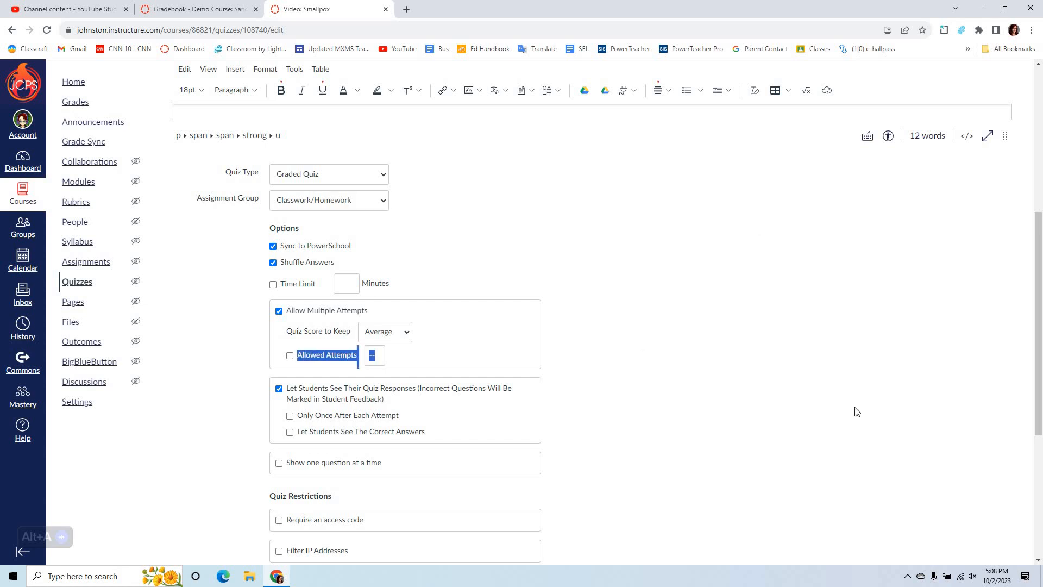
Step: Add the 1st Block section to the quiz's assignees and close the list of choices
{"action": "scroll", "coordinate": [856, 411], "scroll_direction": "down", "scroll_amount": 4}
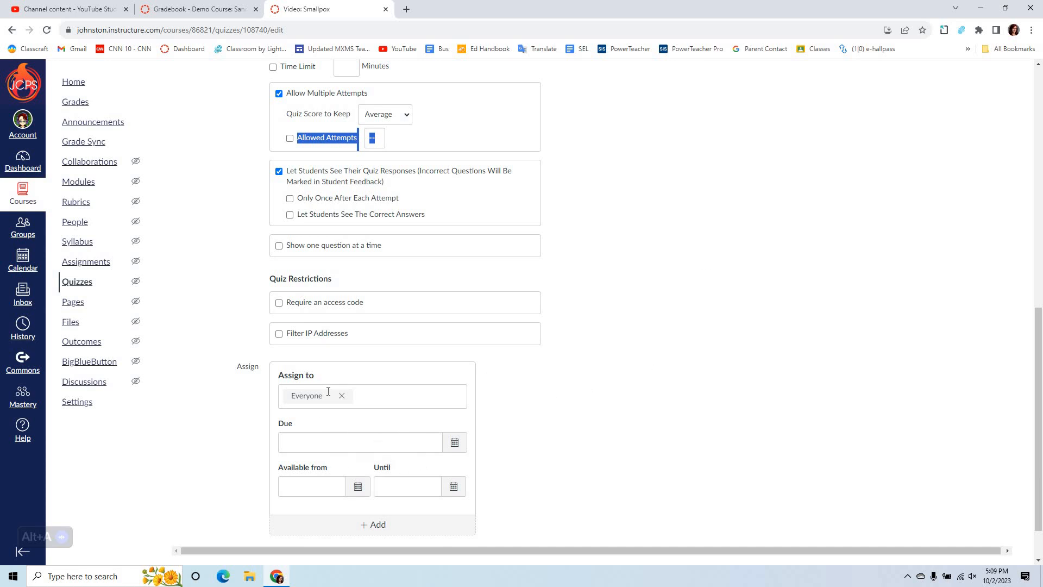
{"action": "left_click", "coordinate": [424, 396]}
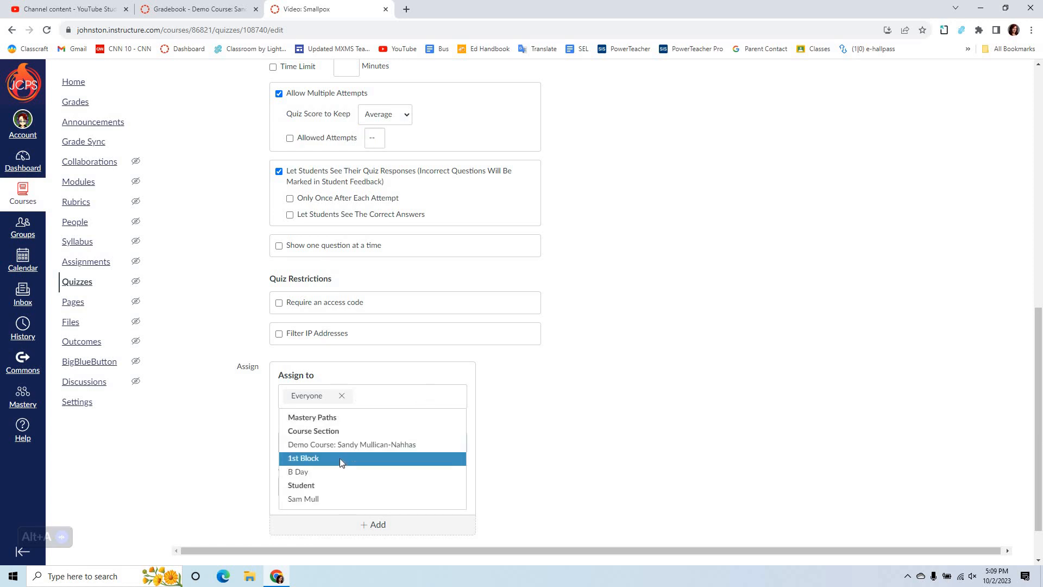
{"action": "left_click", "coordinate": [340, 457]}
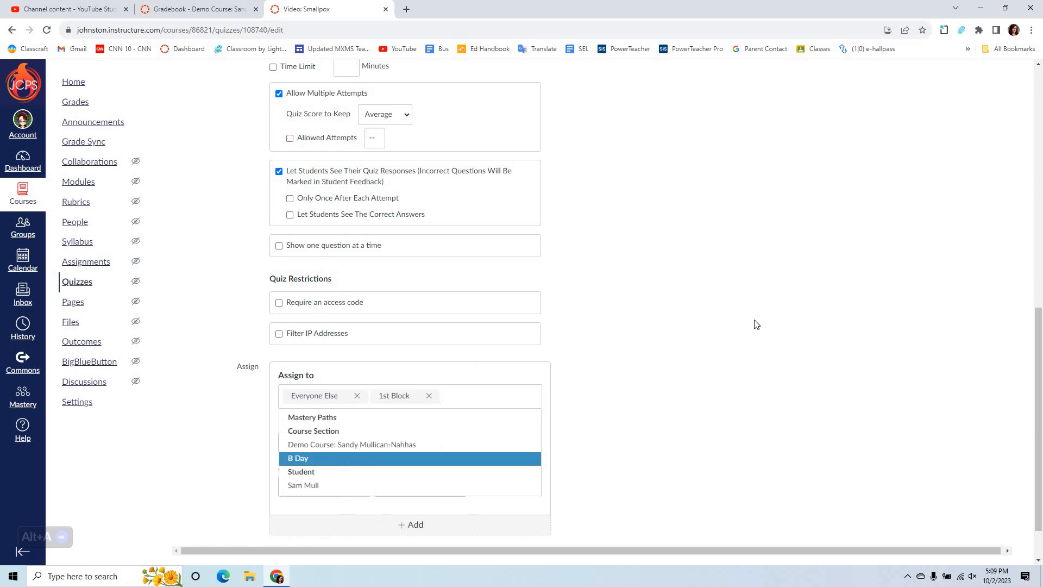
{"action": "left_click", "coordinate": [731, 331]}
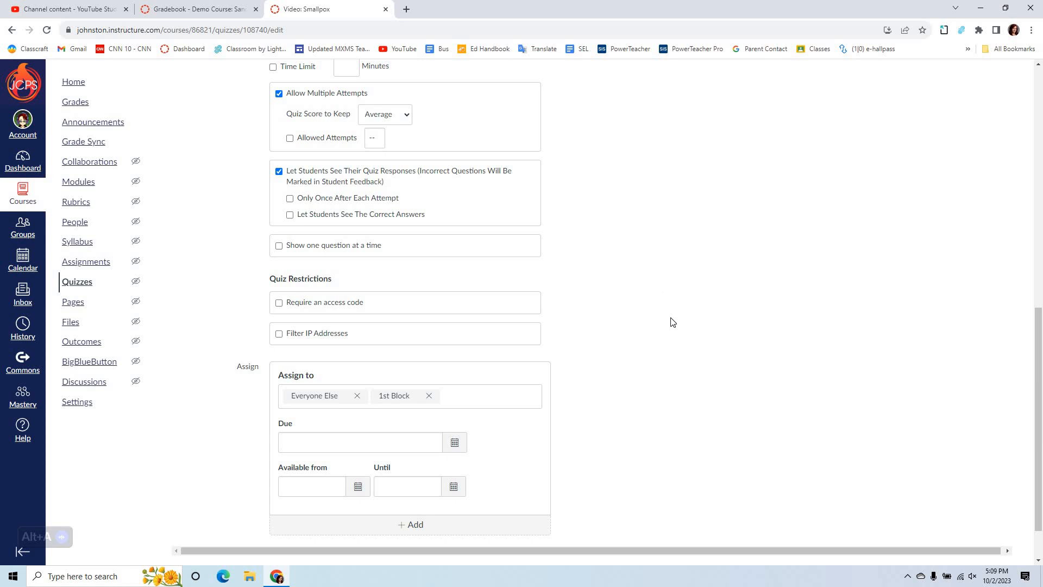
Step: Review the quiz's instructions, options and assignment settings, and cancel the editing without saving
{"action": "scroll", "coordinate": [657, 331], "scroll_direction": "down", "scroll_amount": 1}
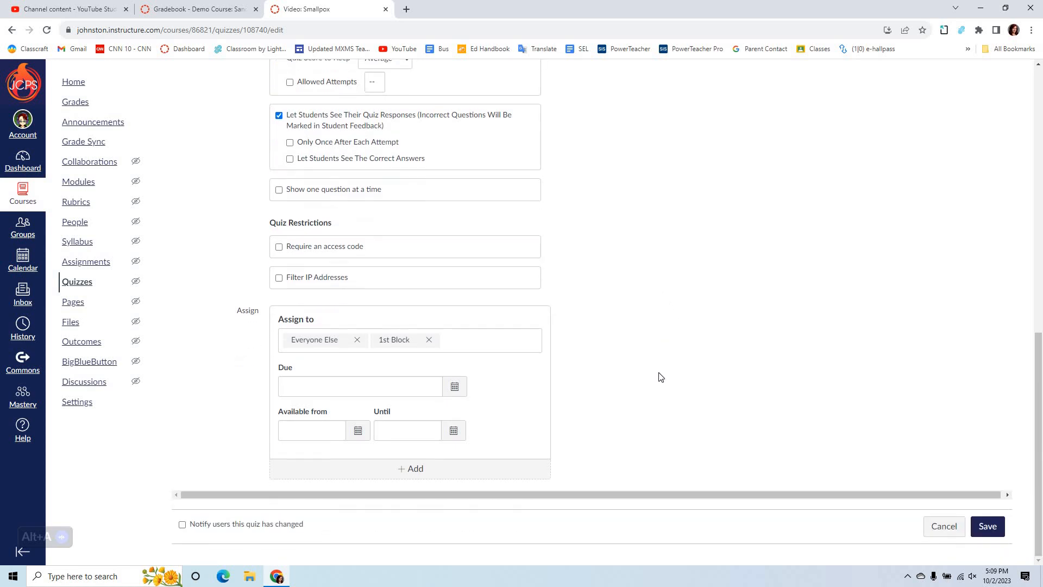
{"action": "scroll", "coordinate": [659, 379], "scroll_direction": "up", "scroll_amount": 5}
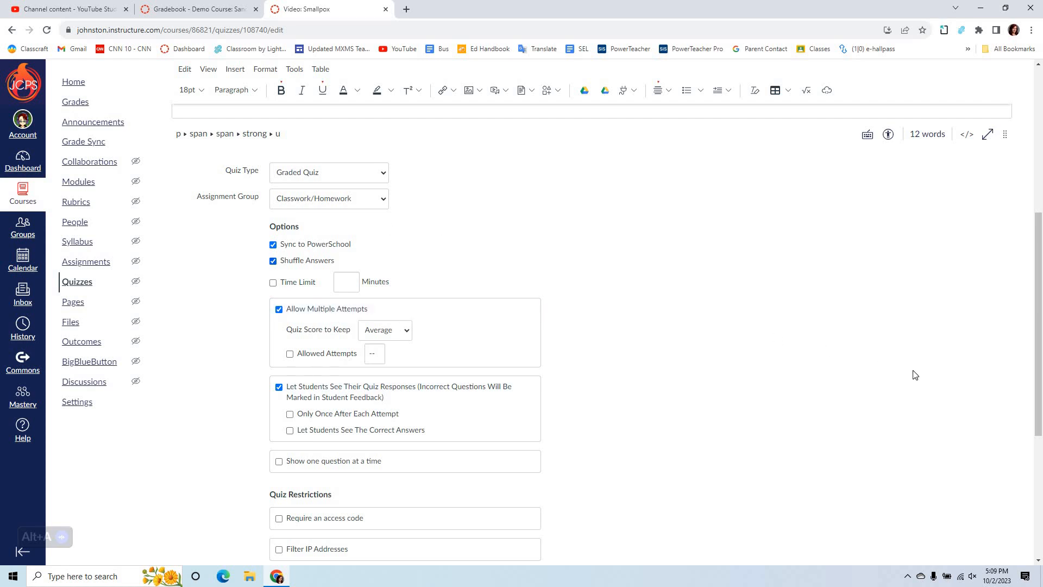
{"action": "scroll", "coordinate": [777, 463], "scroll_direction": "up", "scroll_amount": 4}
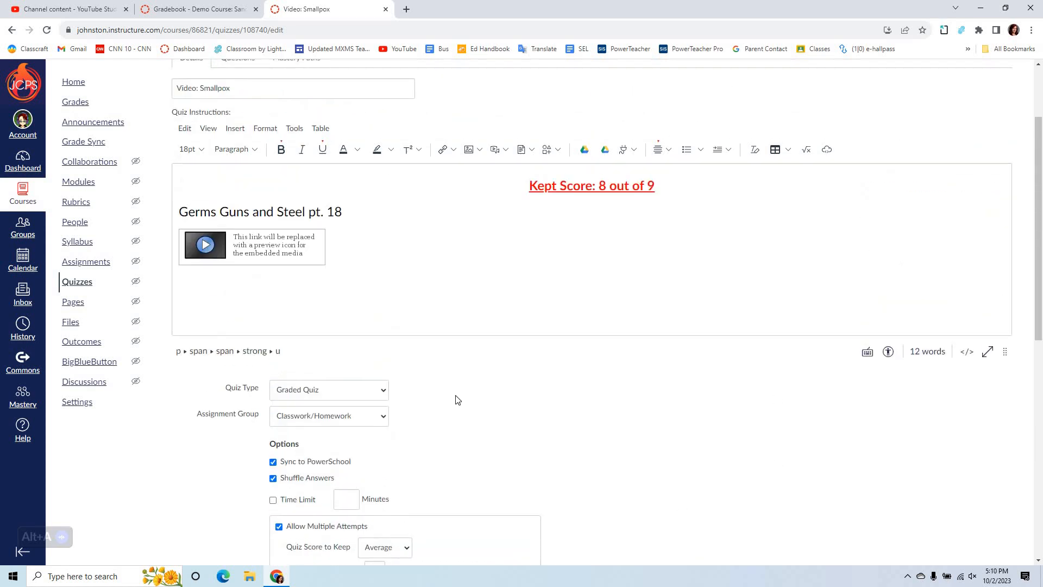
{"action": "scroll", "coordinate": [435, 338], "scroll_direction": "down", "scroll_amount": 4}
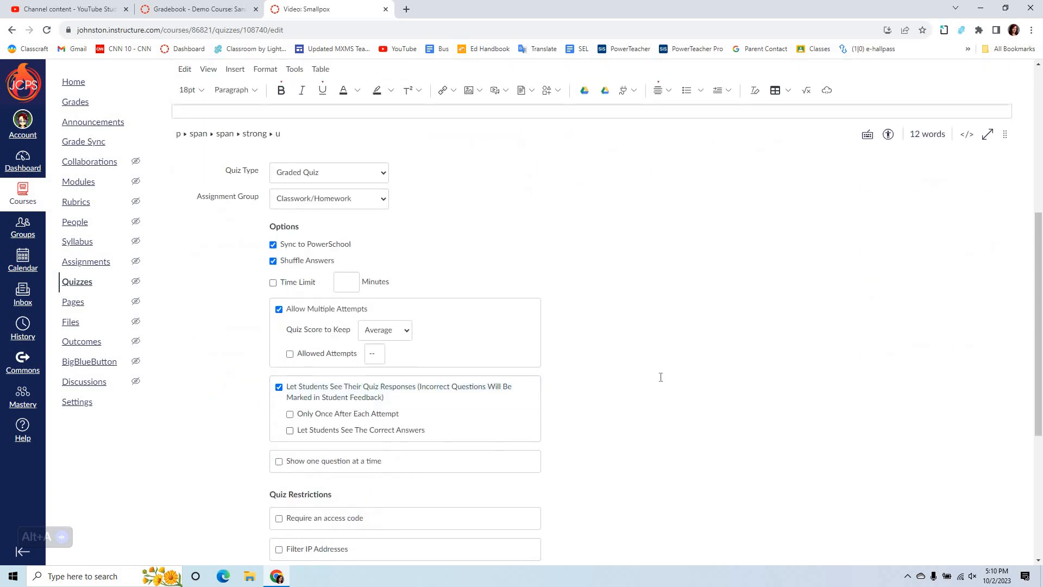
{"action": "scroll", "coordinate": [487, 473], "scroll_direction": "up", "scroll_amount": 5}
{"action": "scroll", "coordinate": [585, 451], "scroll_direction": "down", "scroll_amount": 5}
{"action": "scroll", "coordinate": [721, 264], "scroll_direction": "up", "scroll_amount": 6}
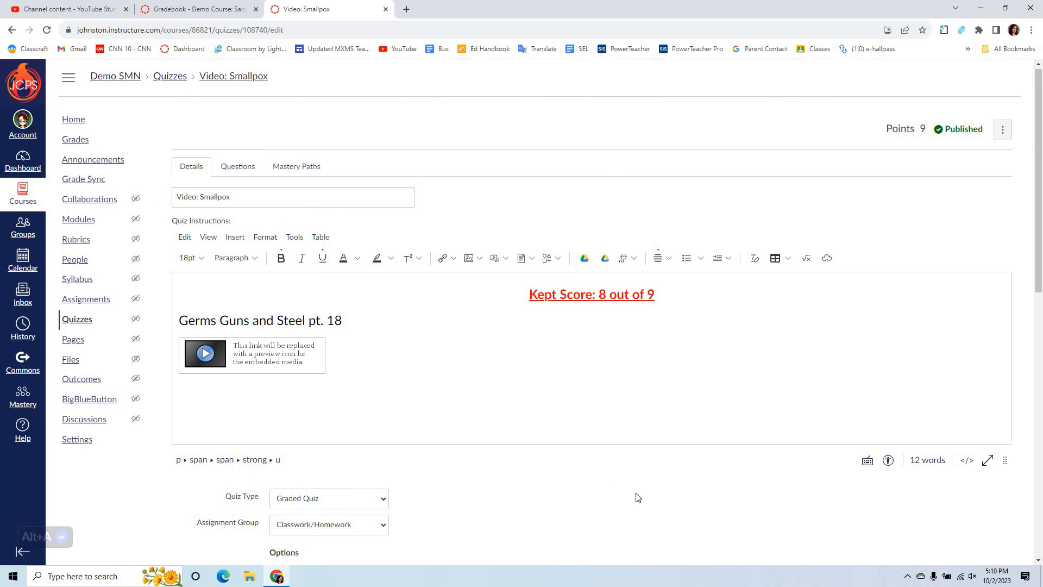
{"action": "scroll", "coordinate": [636, 494], "scroll_direction": "down", "scroll_amount": 10}
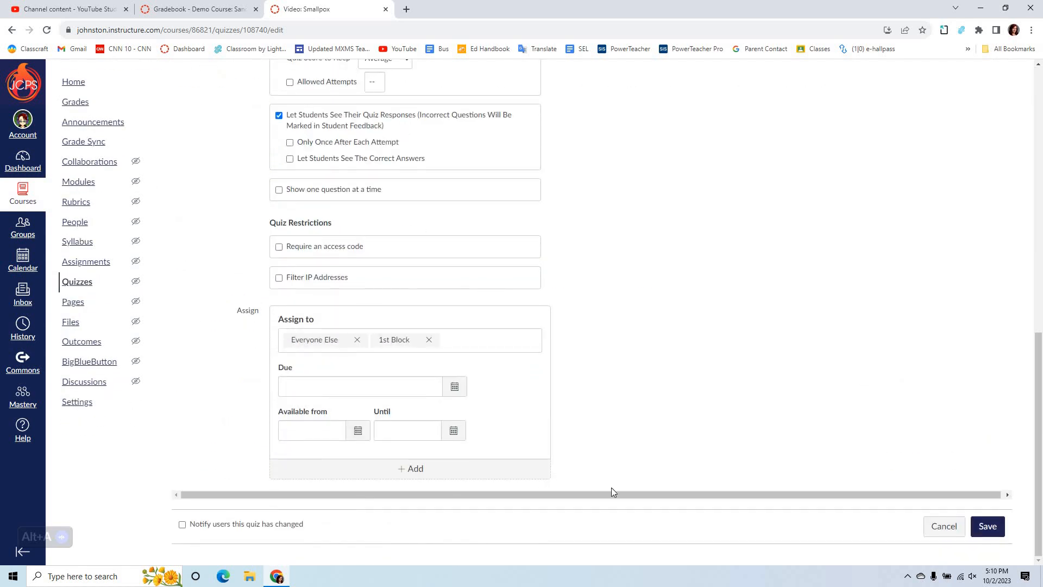
{"action": "left_click", "coordinate": [942, 525]}
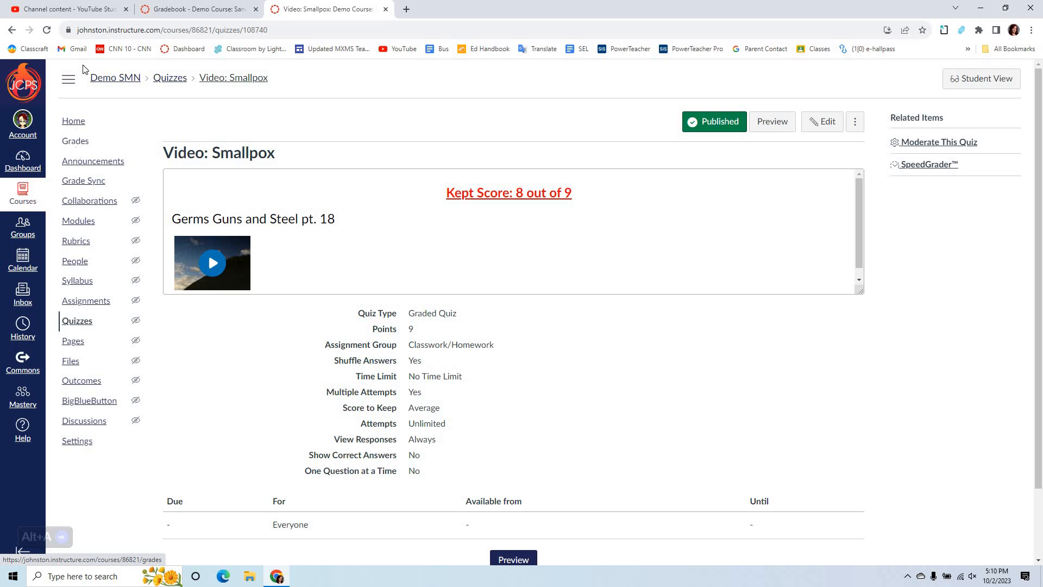
Step: Open the course's assignments, expand the Classwork/Homework group and check the sync status of Chapter: Who Rules?
{"action": "left_click", "coordinate": [91, 303]}
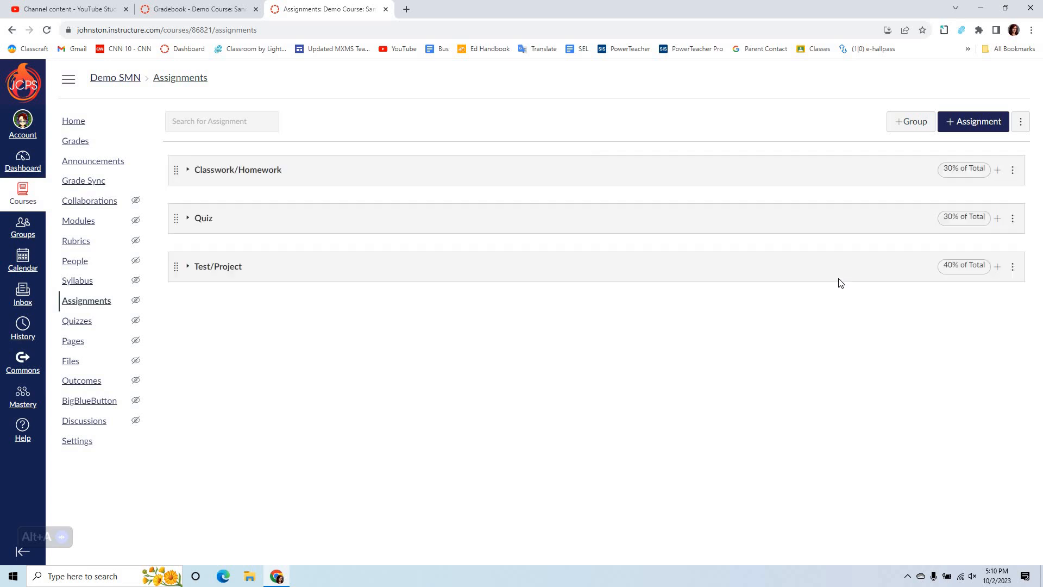
{"action": "left_click", "coordinate": [188, 172]}
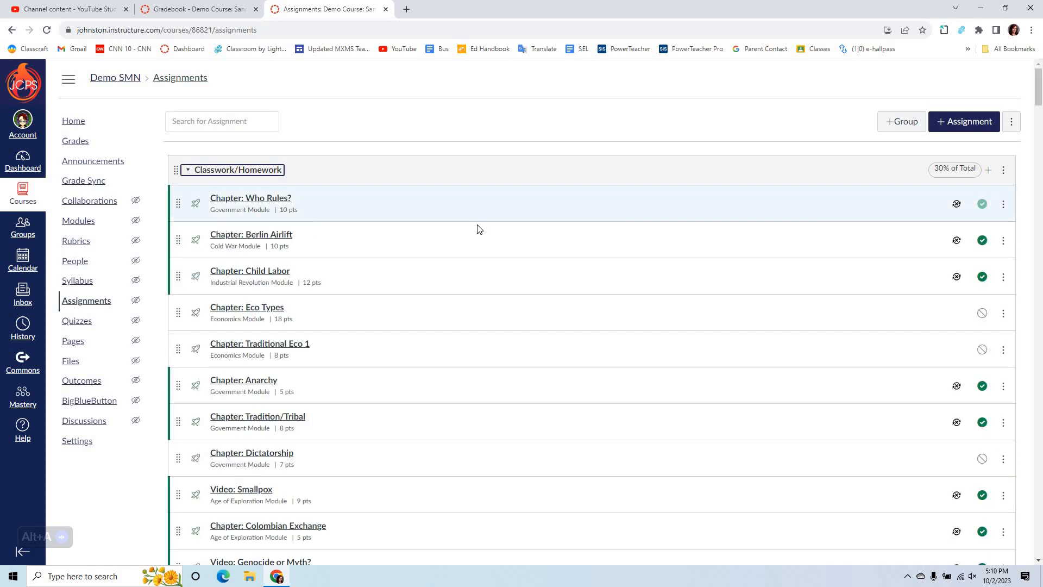
{"action": "left_click", "coordinate": [956, 205]}
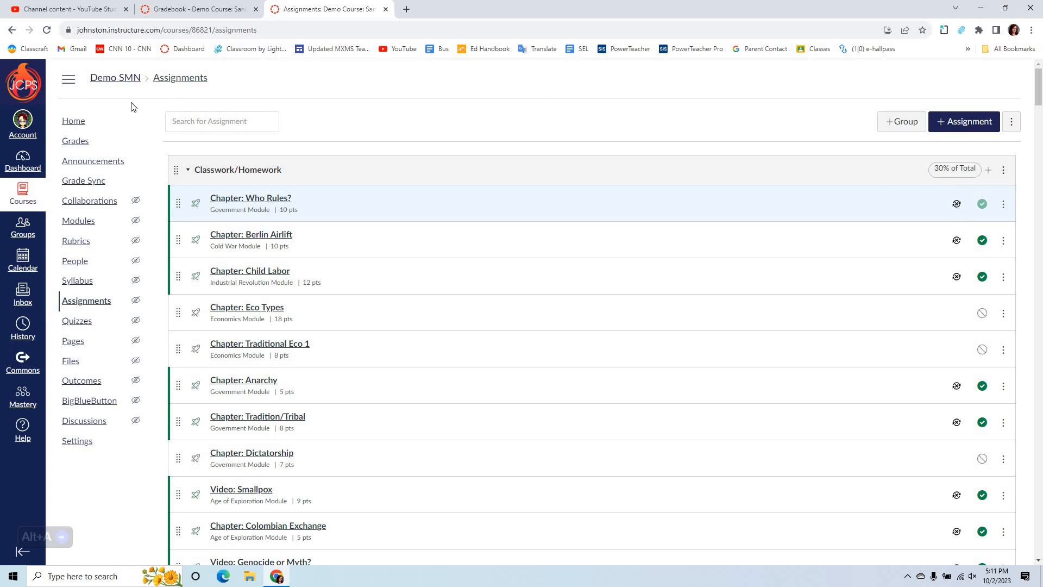
Step: Open the course modules, view the publishing options of the Push Pull Demo Module and close them without choosing one
{"action": "left_click", "coordinate": [75, 220]}
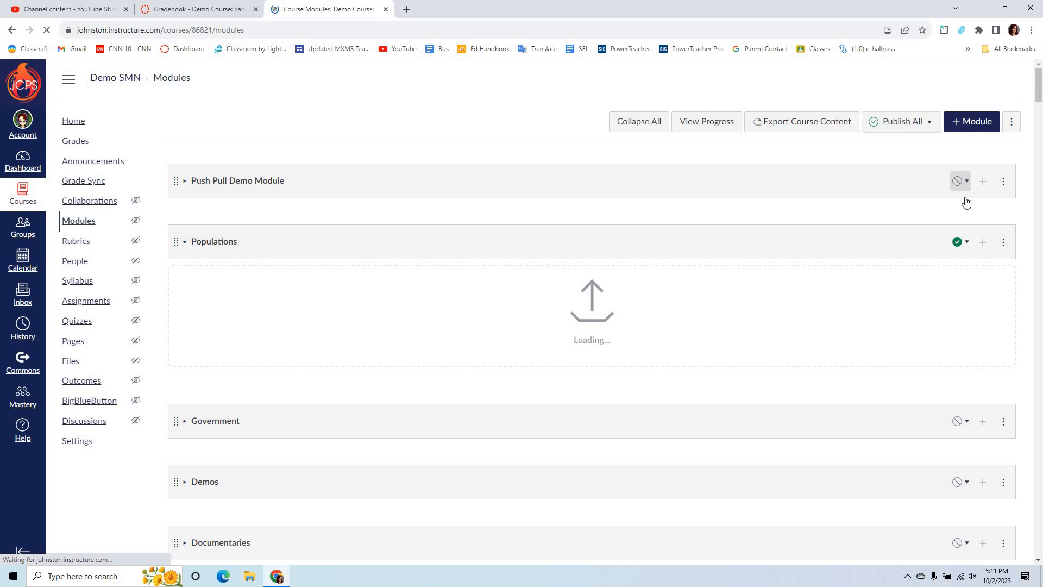
{"action": "left_click", "coordinate": [966, 185]}
{"action": "scroll", "coordinate": [881, 250], "scroll_direction": "down", "scroll_amount": 3}
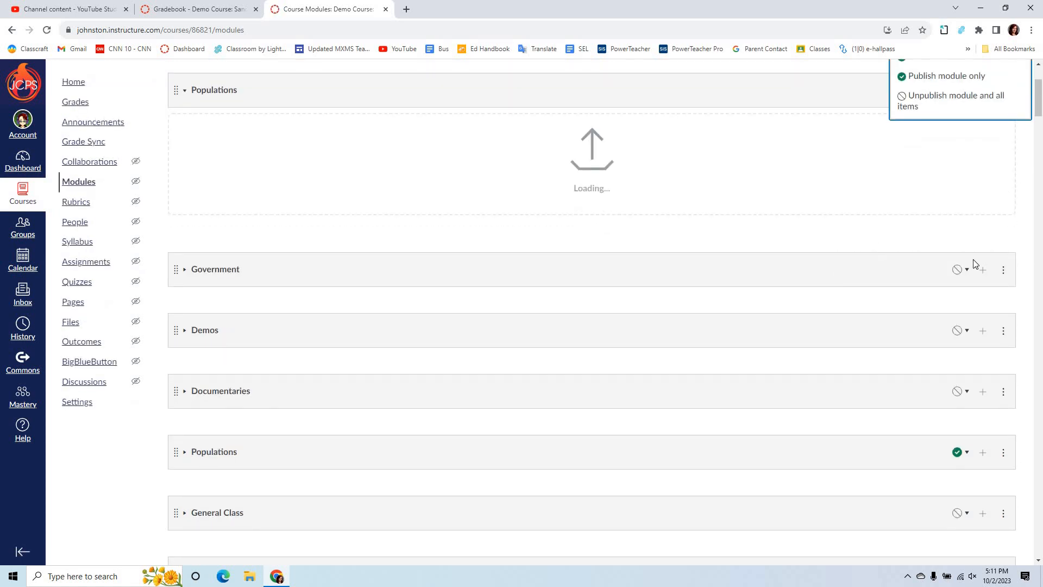
{"action": "scroll", "coordinate": [974, 263], "scroll_direction": "up", "scroll_amount": 3}
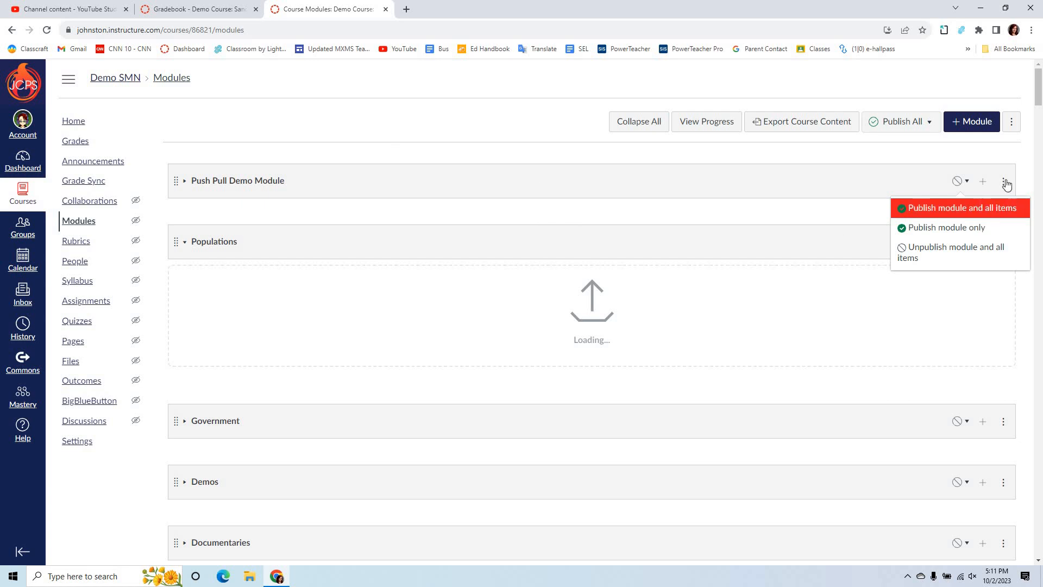
{"action": "key", "text": "Escape"}
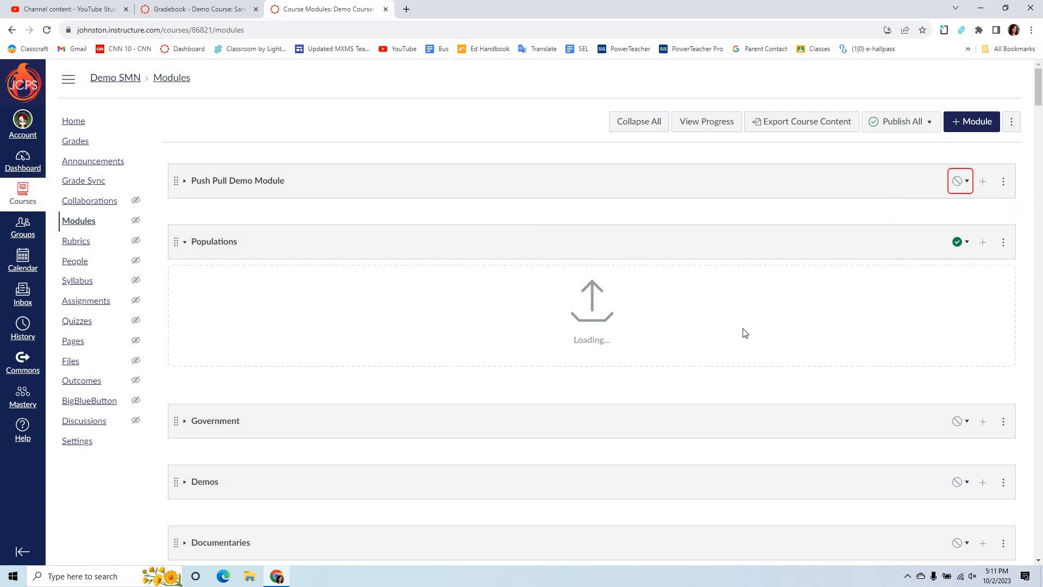
Step: Expand the Government module and publish the module together with all its items
{"action": "left_click", "coordinate": [384, 426]}
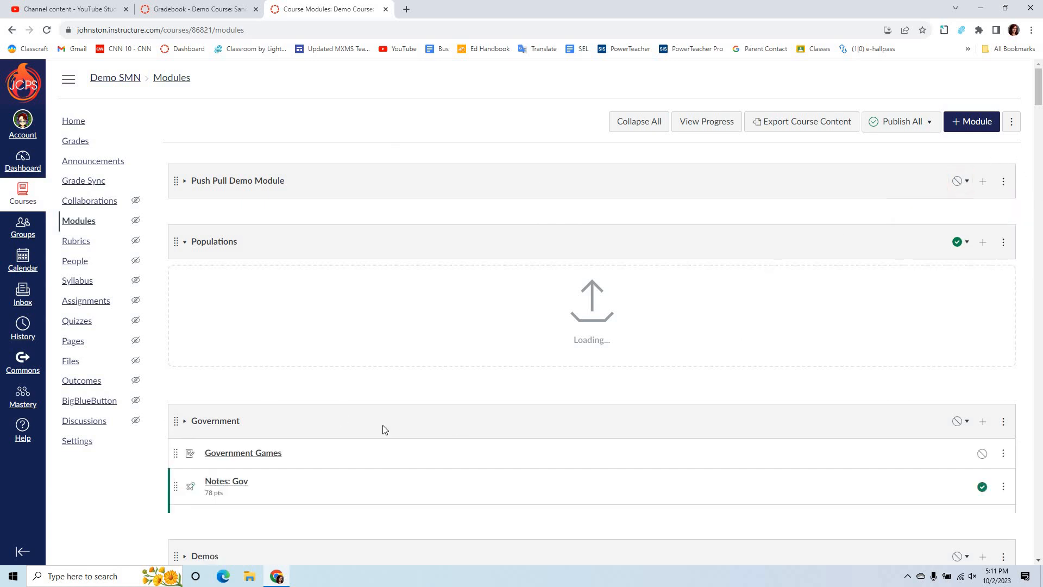
{"action": "scroll", "coordinate": [983, 149], "scroll_direction": "down", "scroll_amount": 4}
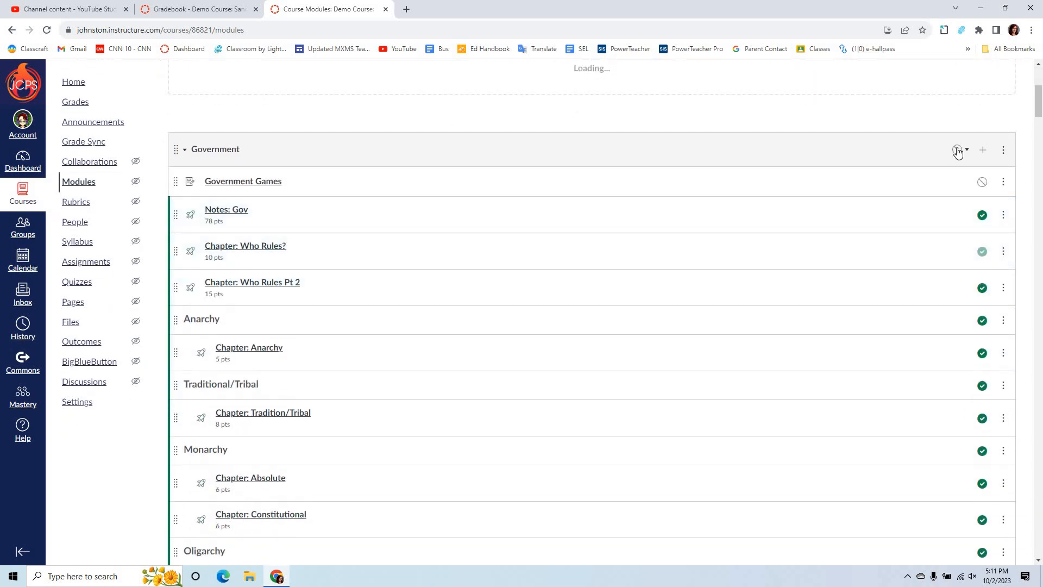
{"action": "left_click", "coordinate": [961, 150]}
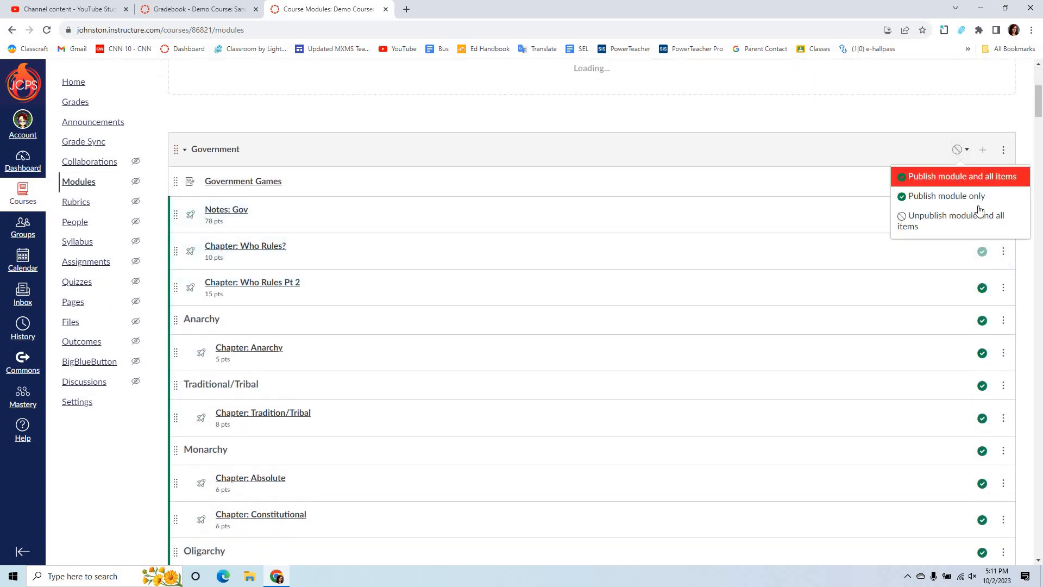
{"action": "left_click", "coordinate": [962, 178]}
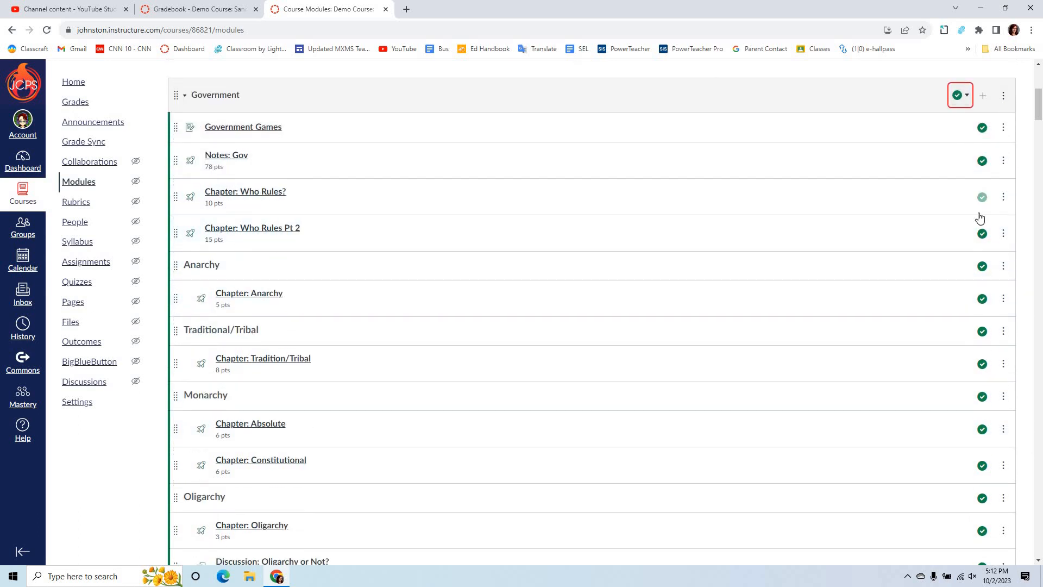
Step: Unpublish Chapter: Who Rules Pt 2 in the Government module and go to the course's home page
{"action": "left_click", "coordinate": [986, 240]}
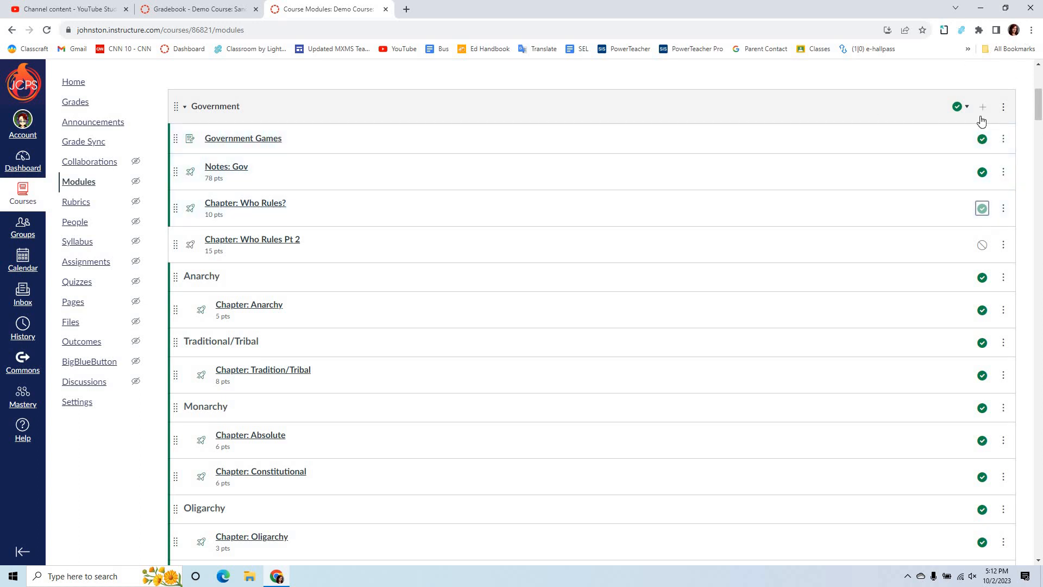
{"action": "left_click", "coordinate": [983, 243]}
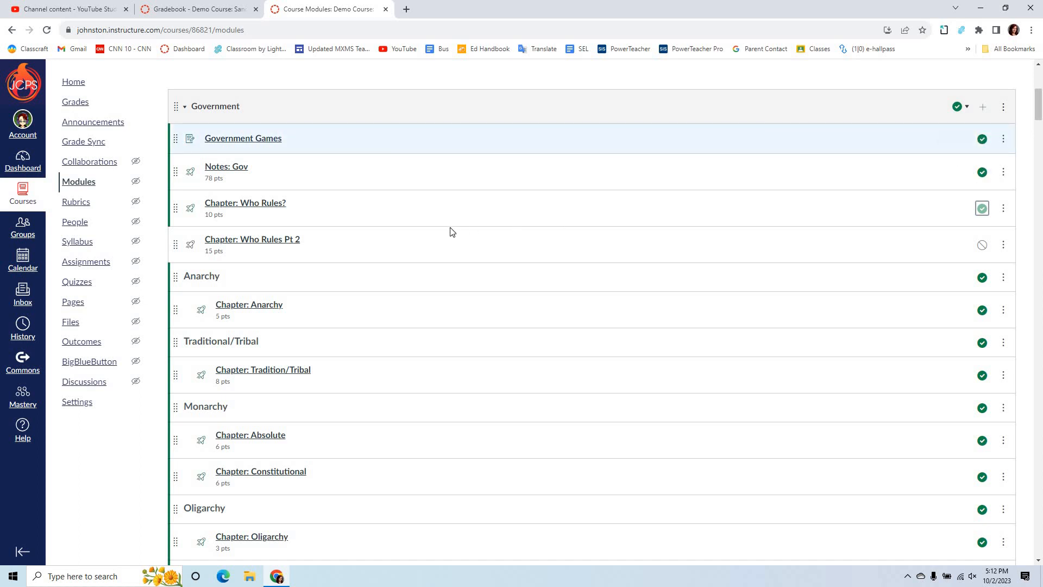
{"action": "scroll", "coordinate": [203, 393], "scroll_direction": "up", "scroll_amount": 1}
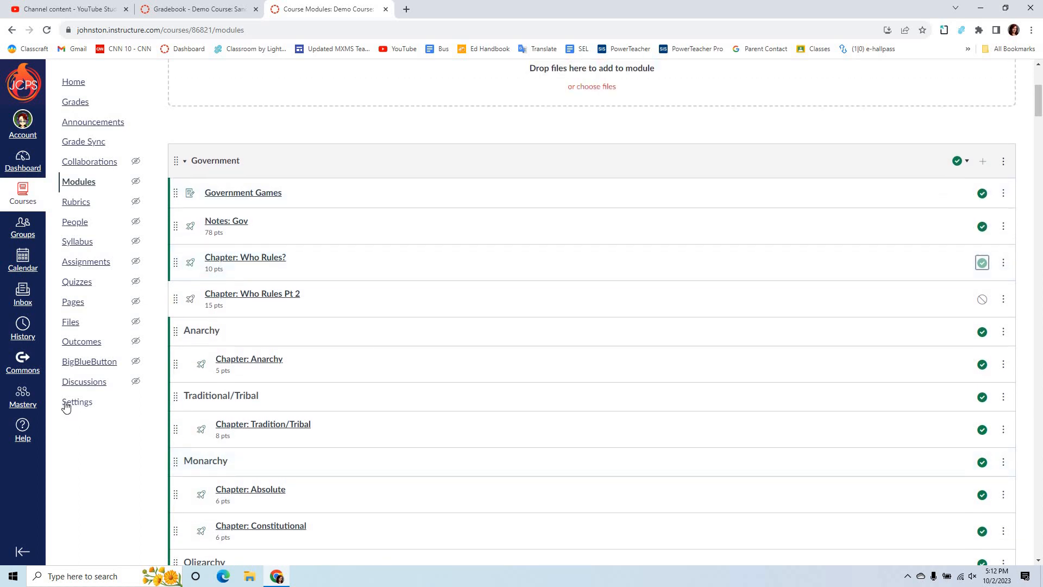
{"action": "scroll", "coordinate": [79, 140], "scroll_direction": "up", "scroll_amount": 5}
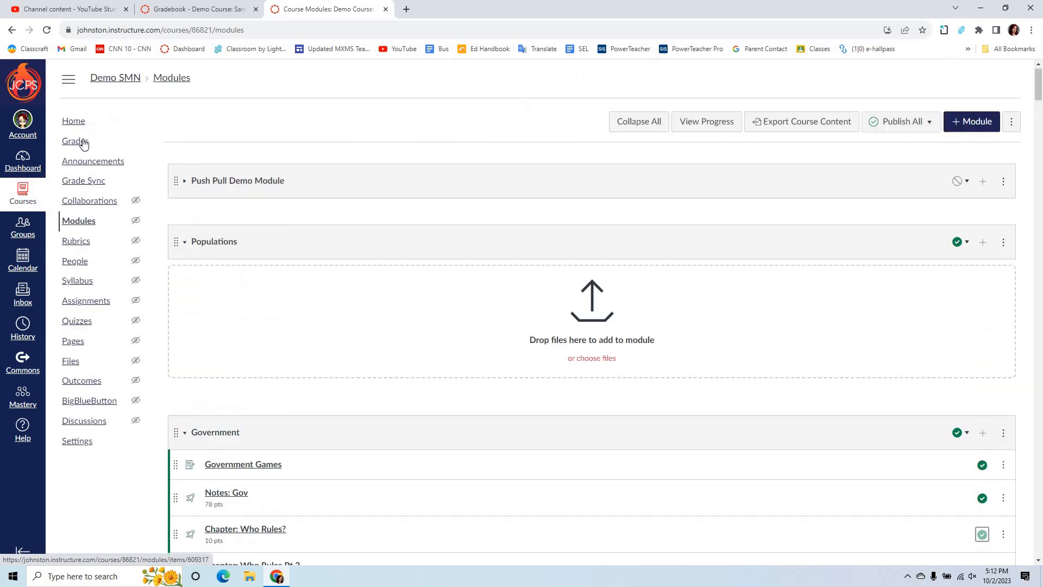
{"action": "left_click", "coordinate": [74, 120]}
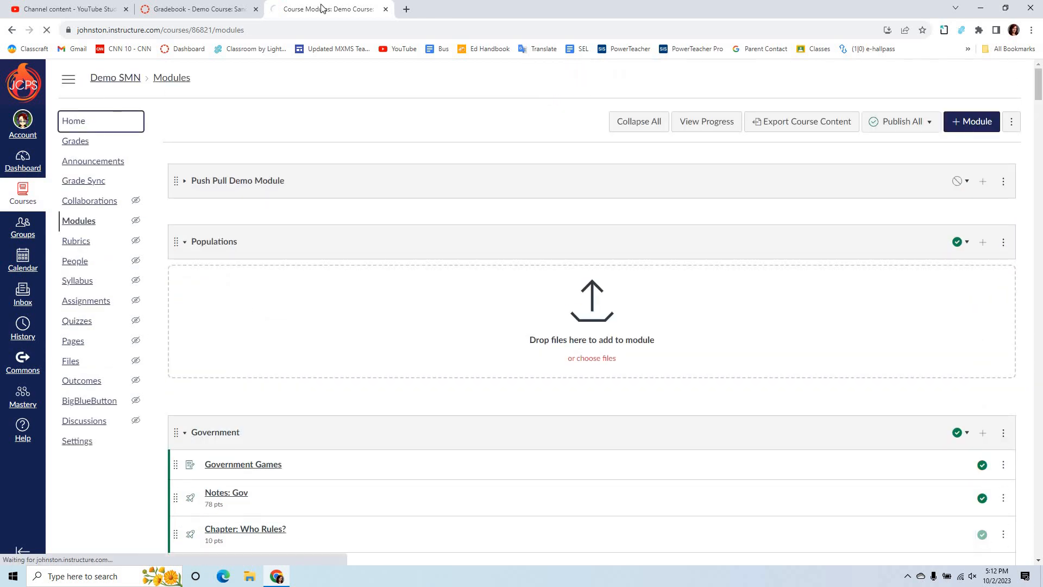